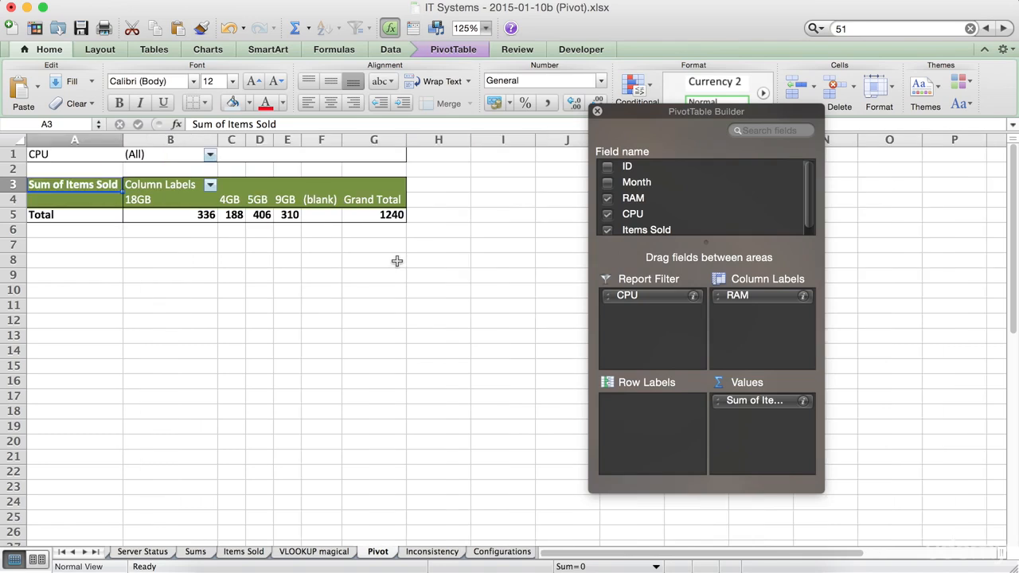
{"action": "left_click", "coordinate": [396, 261]}
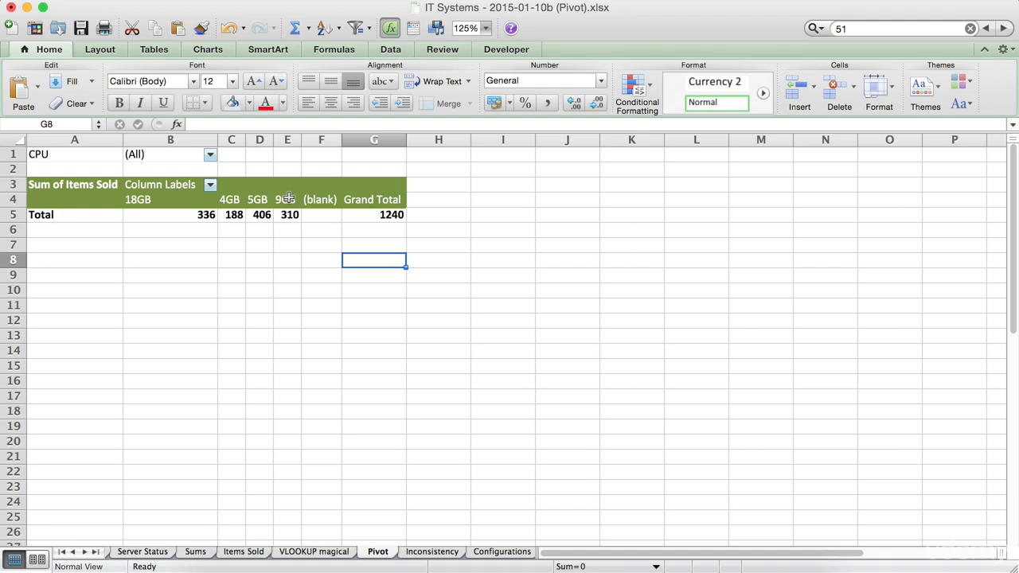
{"action": "left_click", "coordinate": [235, 215]}
{"action": "left_click", "coordinate": [259, 218]}
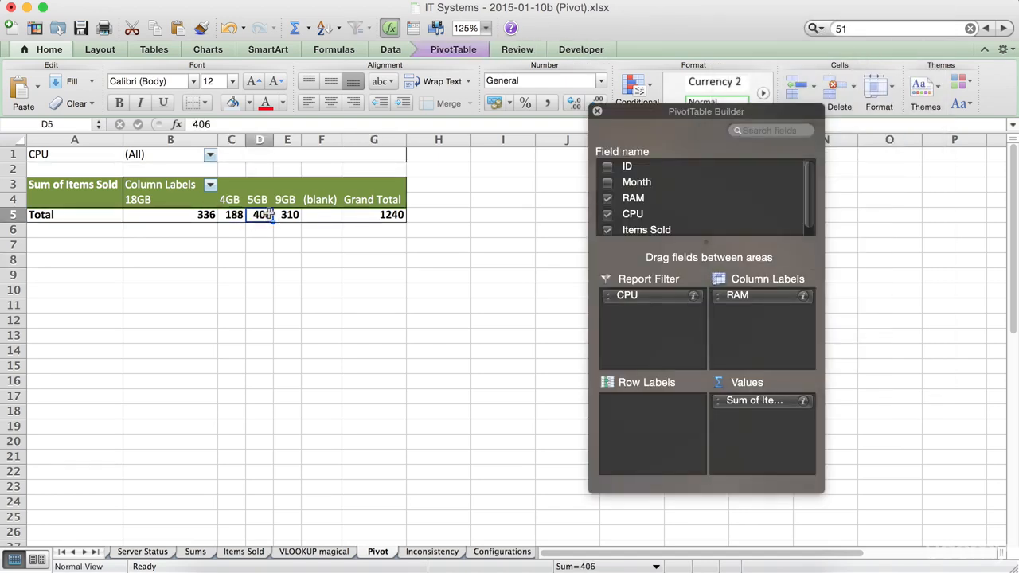
{"action": "left_click", "coordinate": [307, 303]}
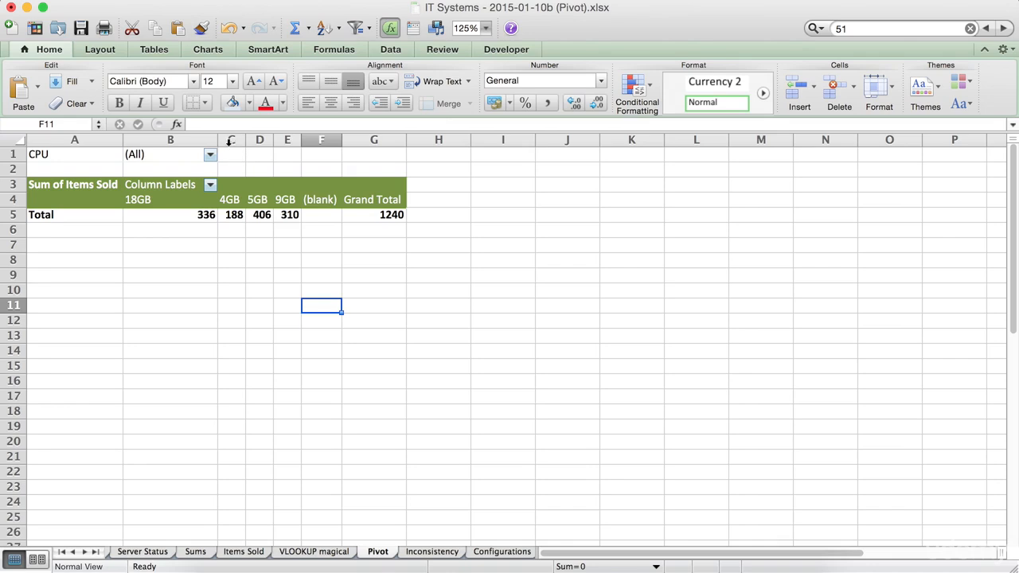
Clear the Month and RAM column filters on the Inconsistency sheet
{"action": "left_click", "coordinate": [424, 554]}
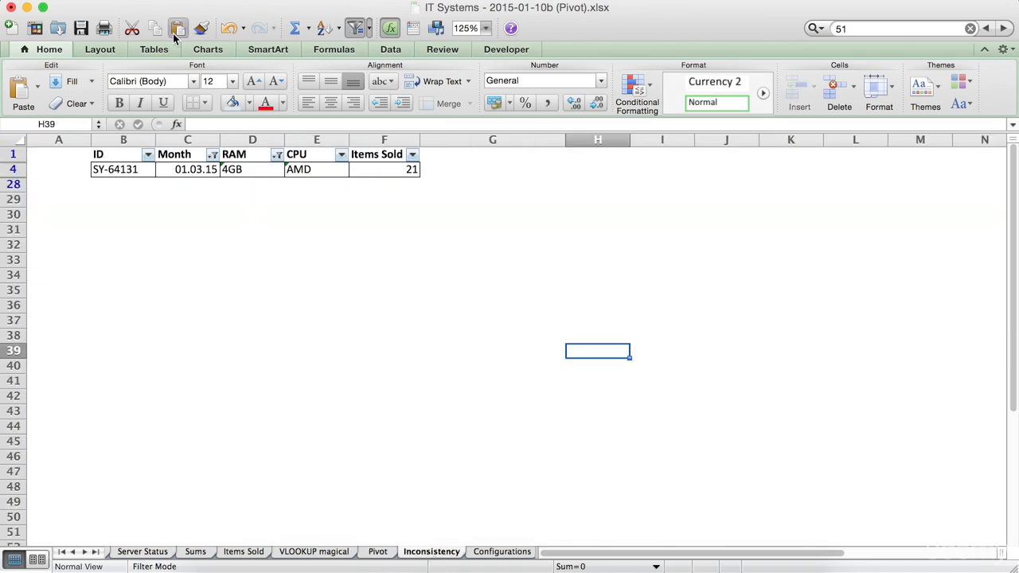
{"action": "left_click", "coordinate": [213, 154]}
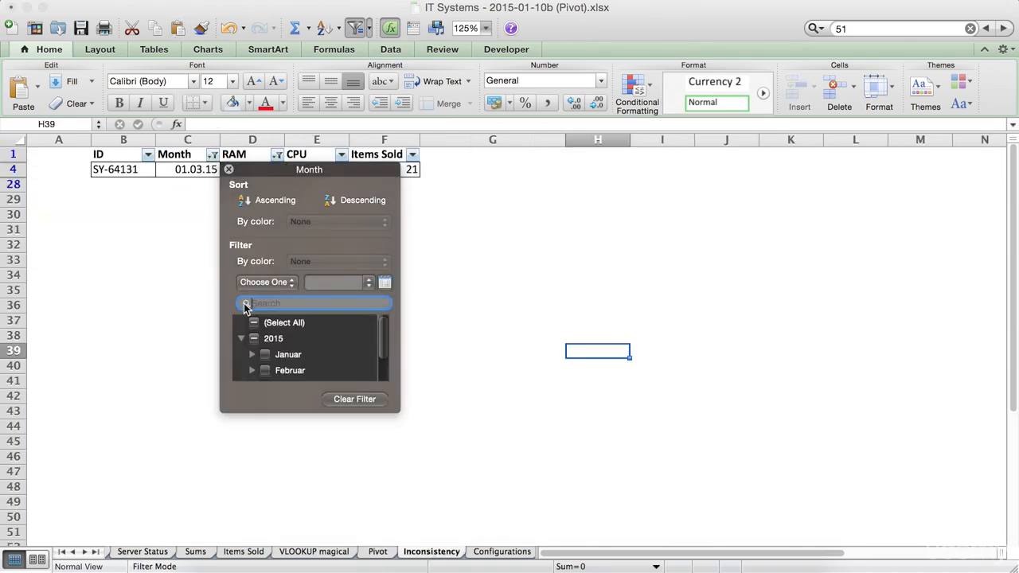
{"action": "left_click", "coordinate": [338, 399]}
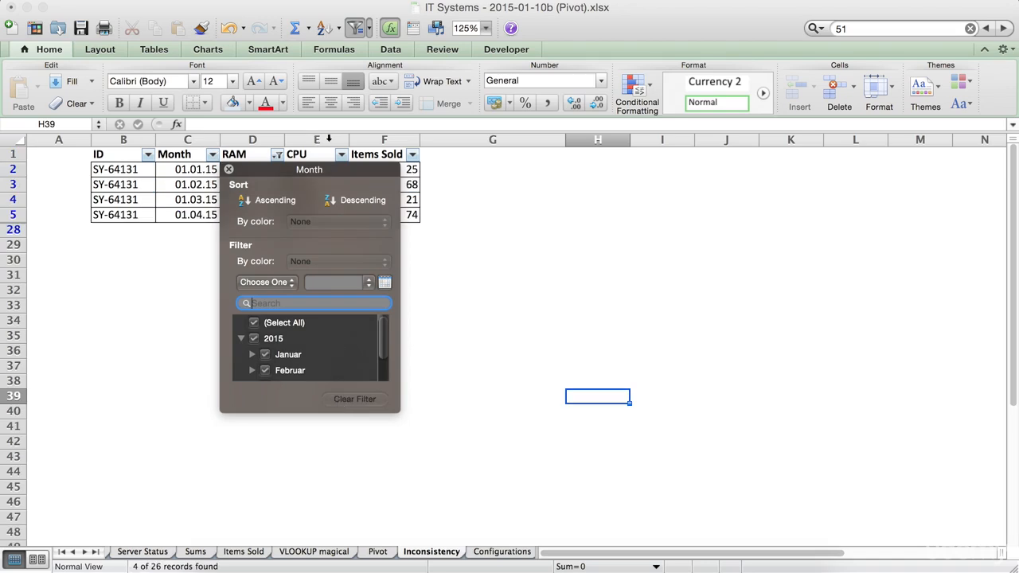
{"action": "left_click", "coordinate": [448, 207]}
{"action": "left_click", "coordinate": [278, 155]}
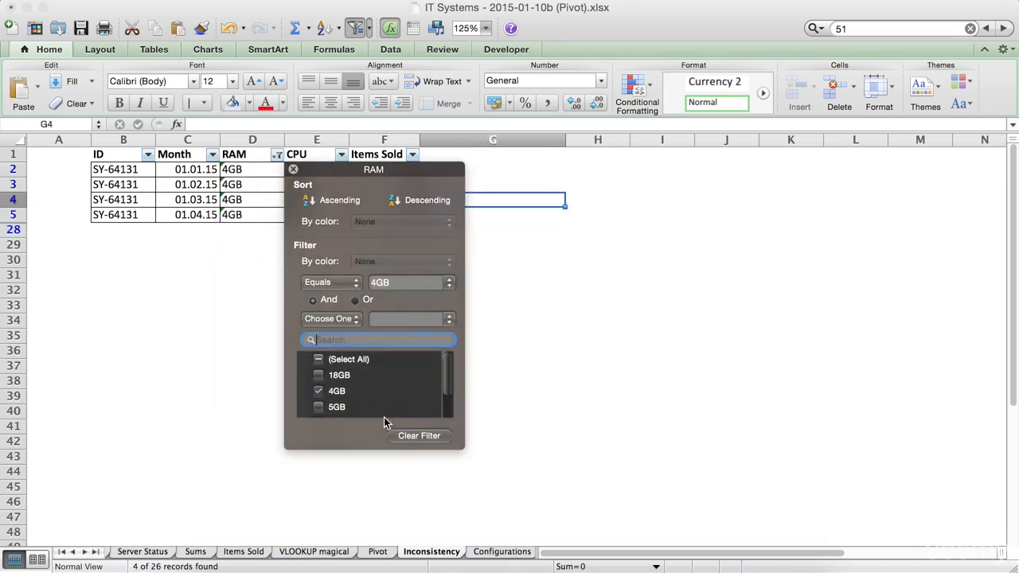
{"action": "left_click", "coordinate": [409, 437]}
Return to the Pivot sheet and refresh the pivot table's data
{"action": "left_click", "coordinate": [378, 551]}
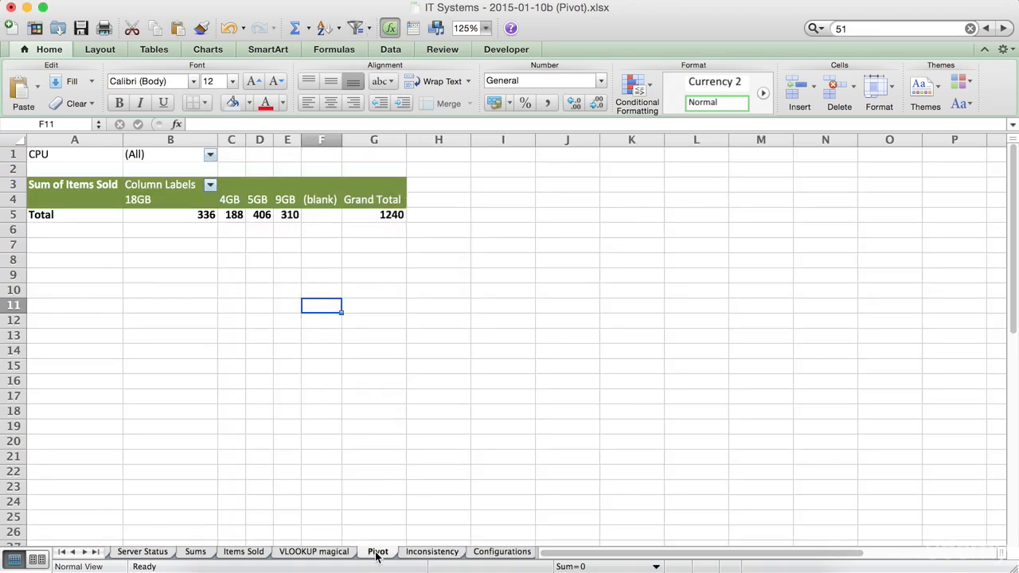
{"action": "right_click", "coordinate": [291, 219]}
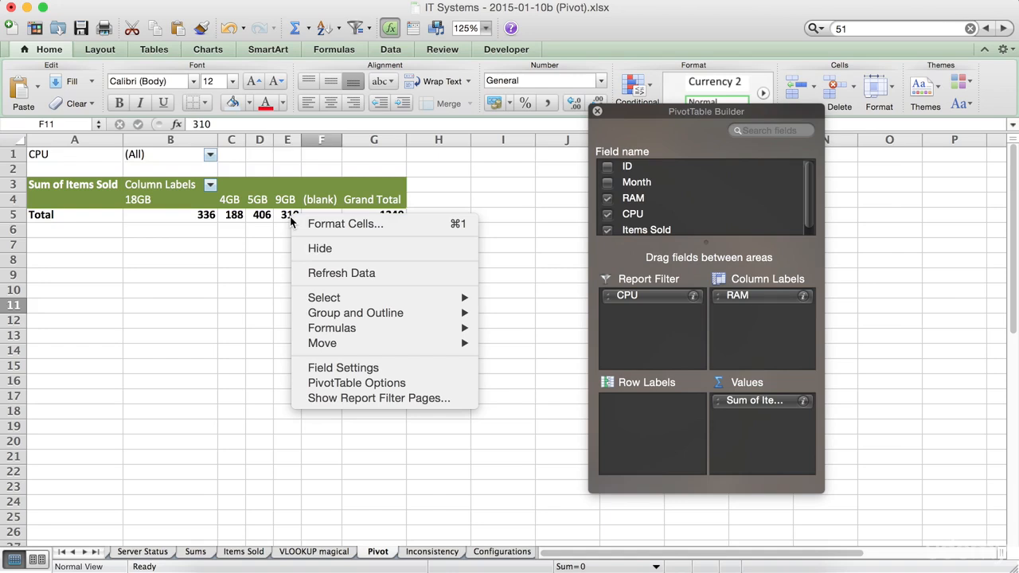
{"action": "left_click", "coordinate": [320, 275]}
{"action": "left_click", "coordinate": [321, 280]}
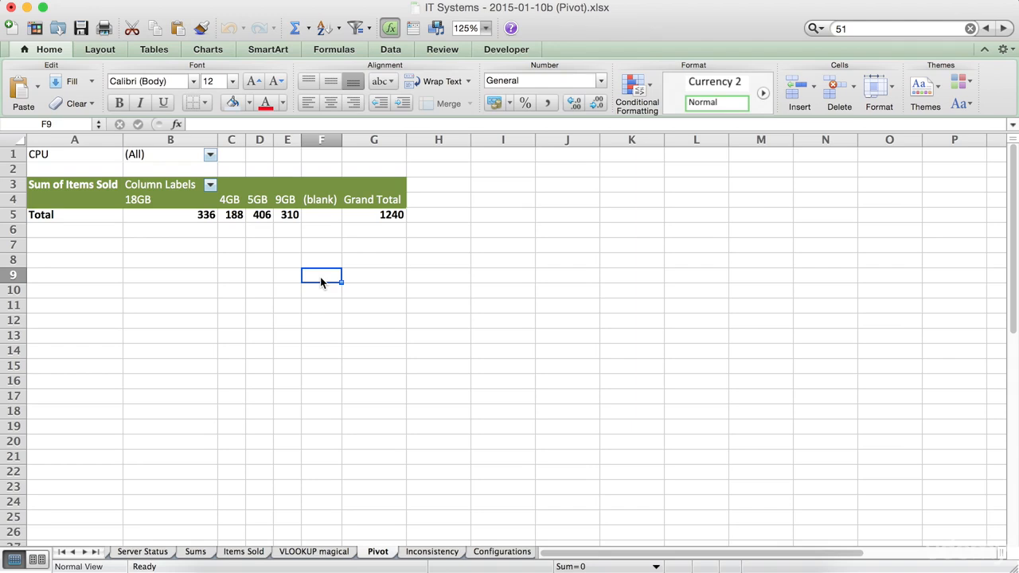
{"action": "left_click", "coordinate": [288, 141]}
{"action": "left_click", "coordinate": [352, 258]}
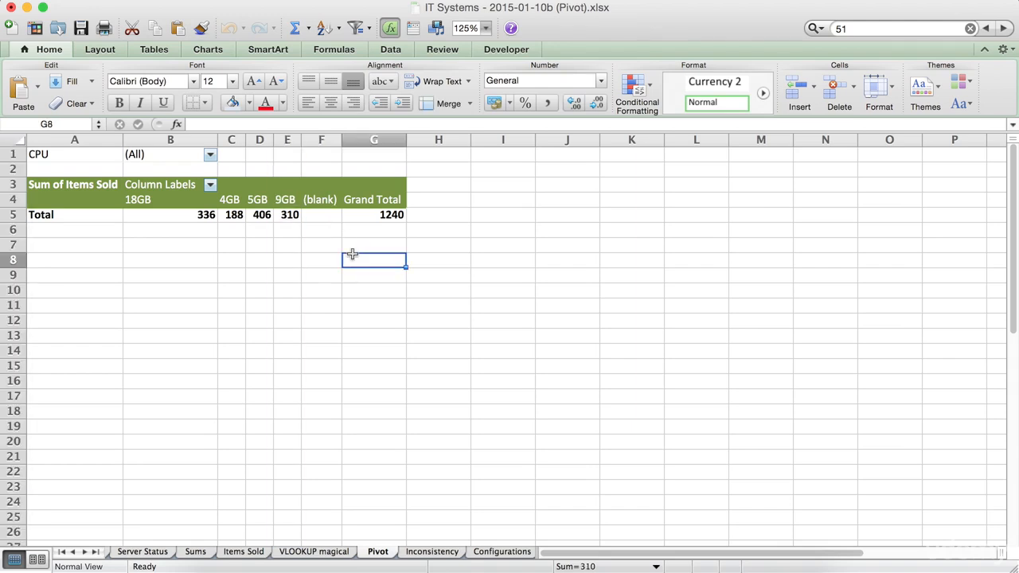
{"action": "left_click", "coordinate": [287, 199]}
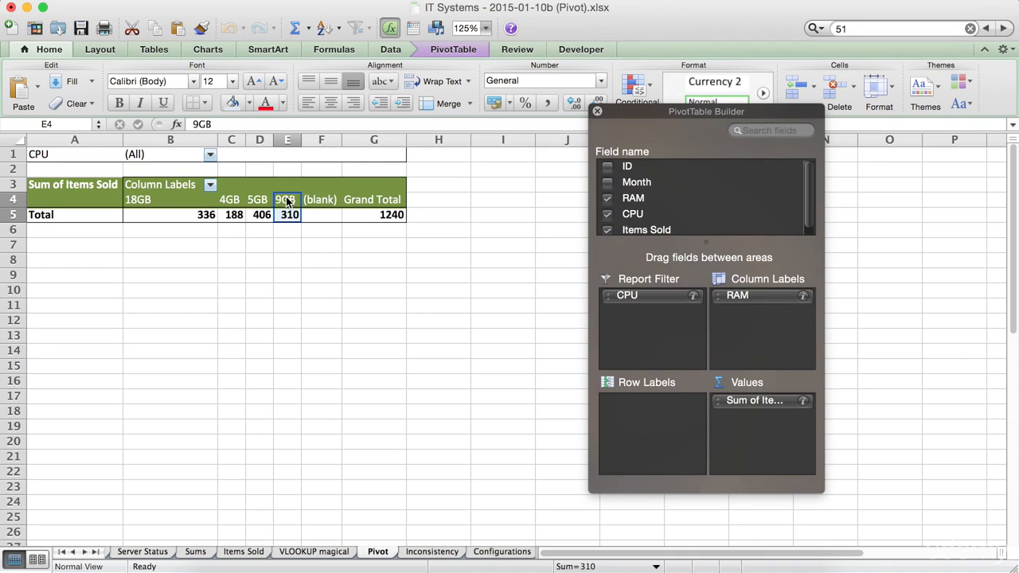
{"action": "left_click", "coordinate": [288, 215]}
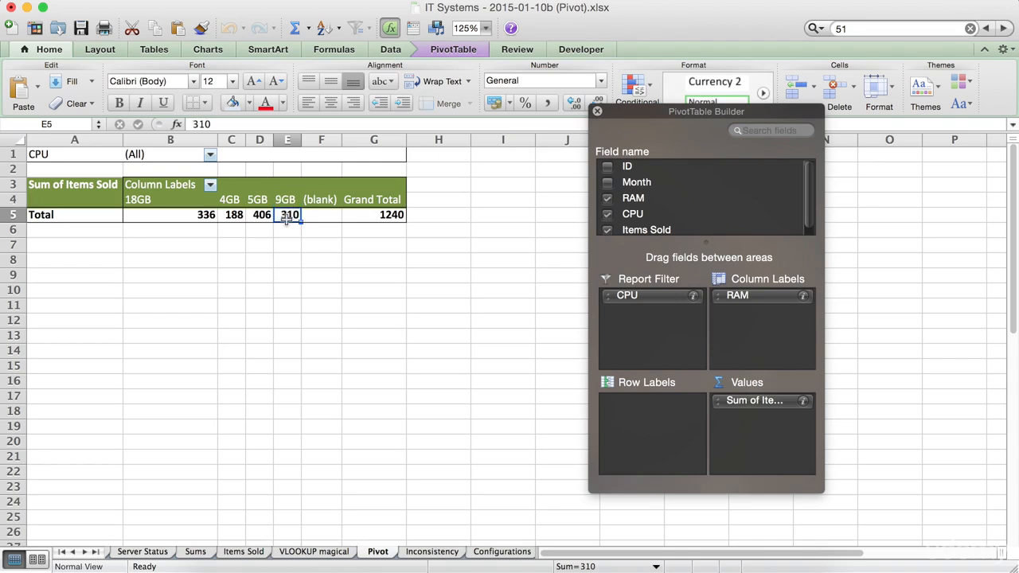
{"action": "left_click", "coordinate": [310, 290]}
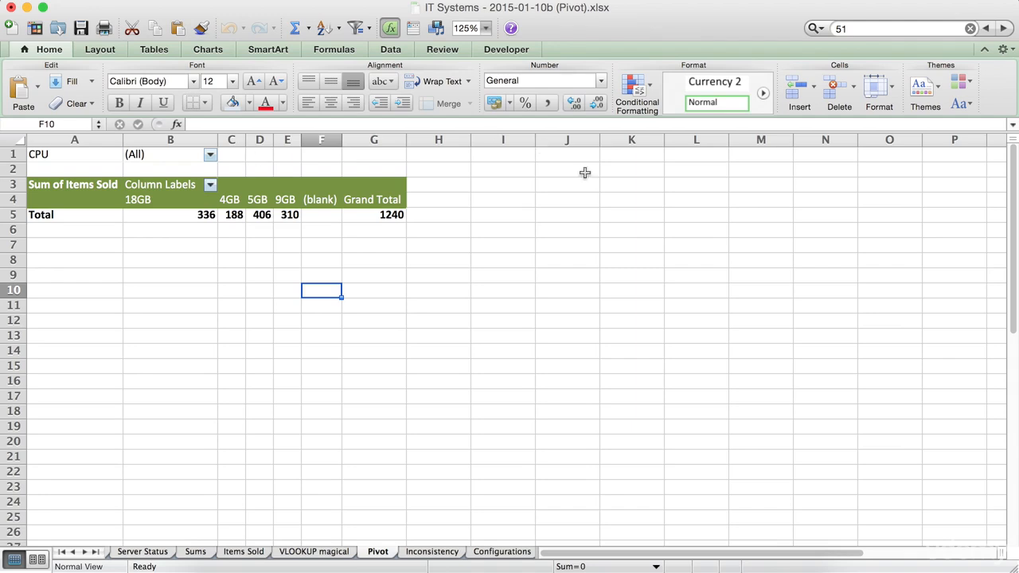
Enter the heading "Items sold" in K5 and the dates 1.1.2015, 1.2.2015 and 1.3.2015 in K6:K8
{"action": "left_click", "coordinate": [619, 217]}
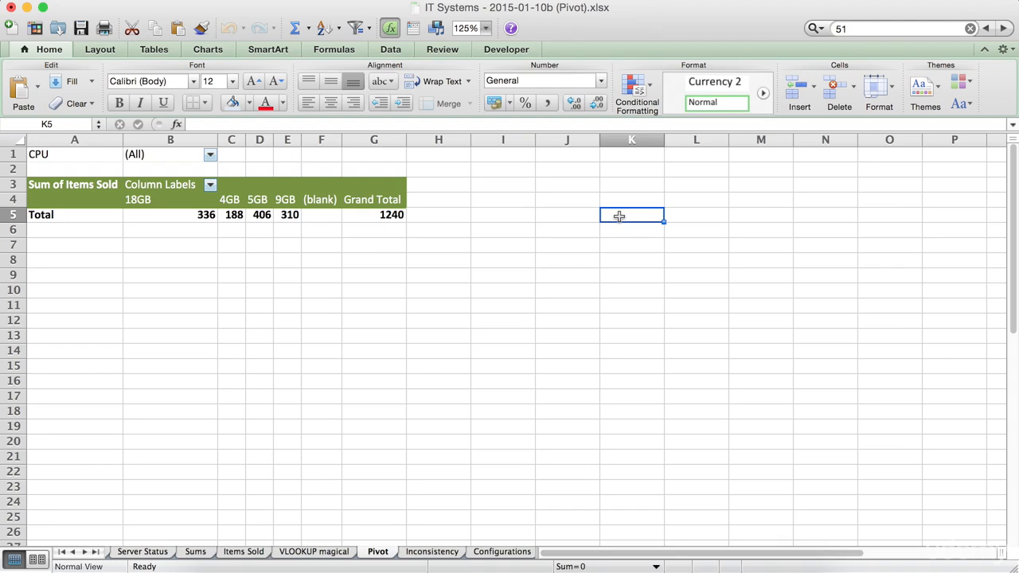
{"action": "type", "text": "Items sold"}
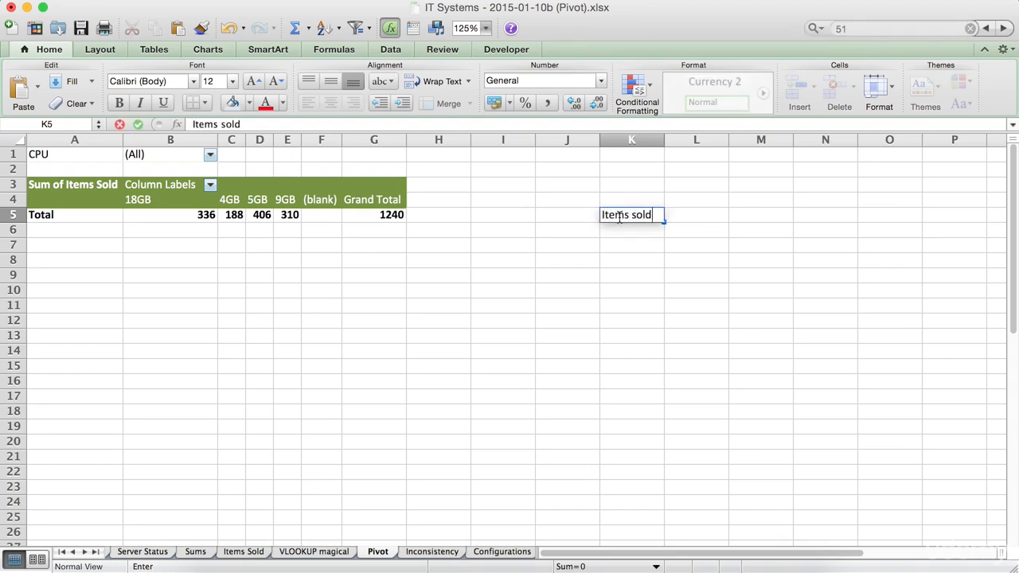
{"action": "key", "text": "Return"}
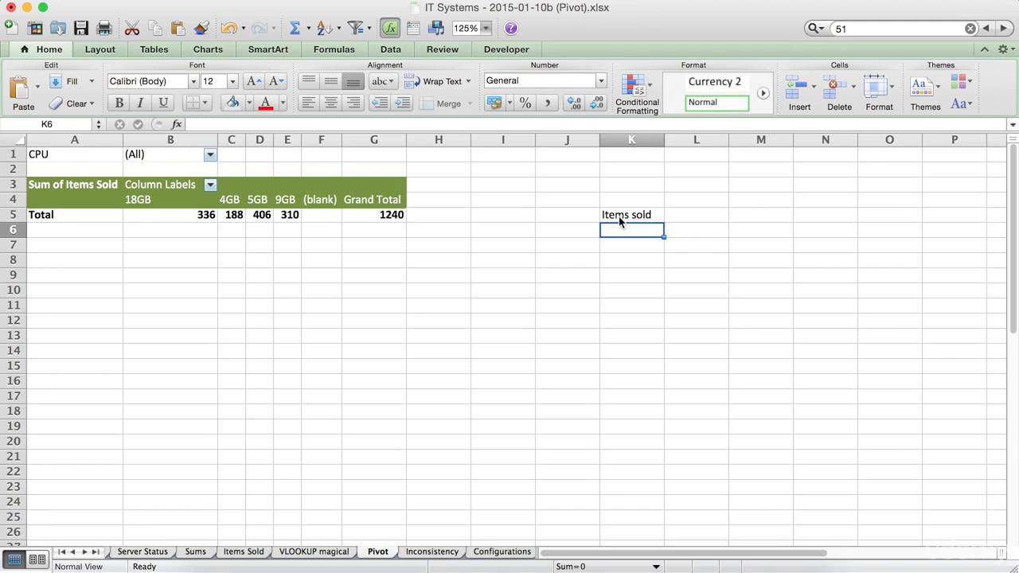
{"action": "type", "text": "1.1.2015"}
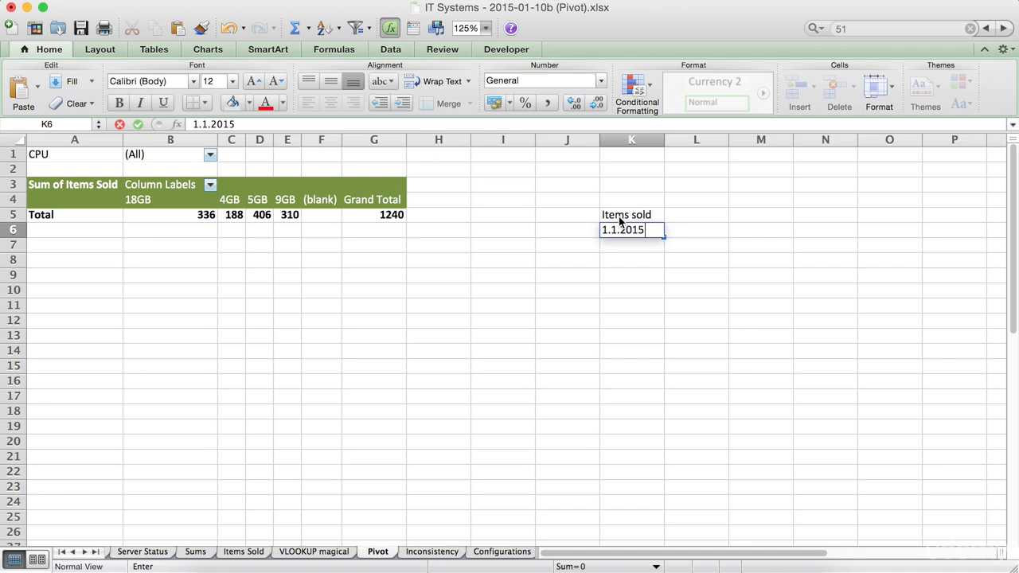
{"action": "key", "text": "Return"}
{"action": "type", "text": "1.2."}
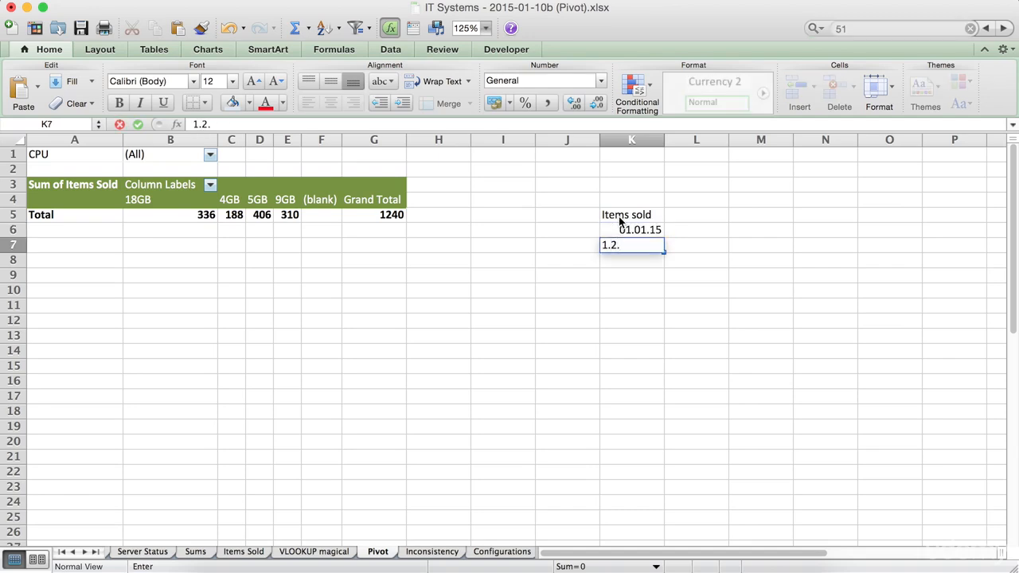
{"action": "type", "text": "2"}
{"action": "type", "text": "015"}
{"action": "key", "text": "Return"}
{"action": "type", "text": "1.3.2015"}
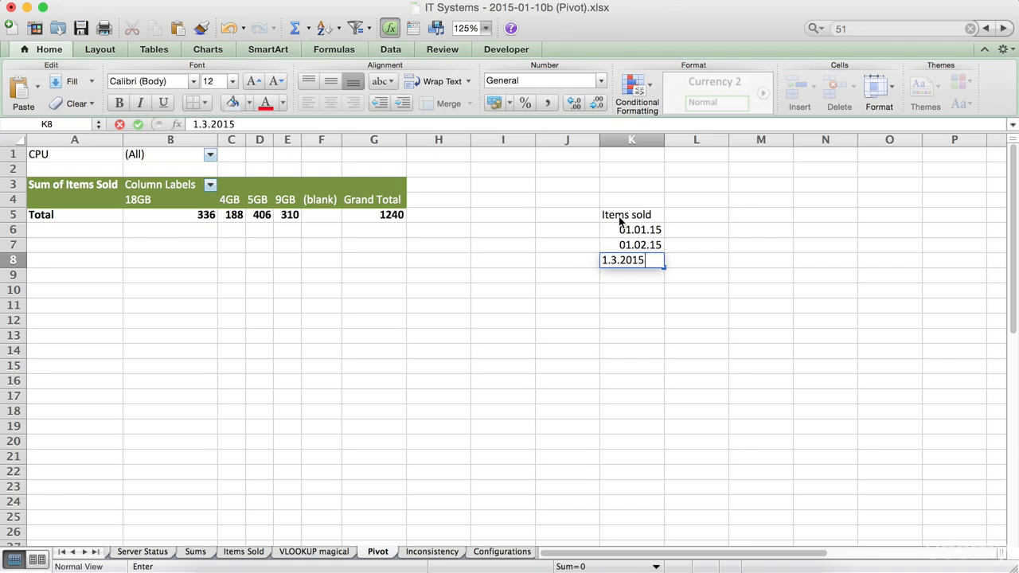
{"action": "key", "text": "Return"}
Make the "Items sold" heading in K5 bold
{"action": "key", "text": "Up"}
{"action": "key", "text": "Up"}
{"action": "key", "text": "Up"}
{"action": "key", "text": "Up"}
{"action": "key", "text": "Right"}
{"action": "left_click", "coordinate": [620, 222]}
{"action": "key", "text": "super+b"}
Enter the column headings 4GB, 5GB, 9GB and 18GB in L5:O5, beside the "Items sold" heading
{"action": "key", "text": "Right"}
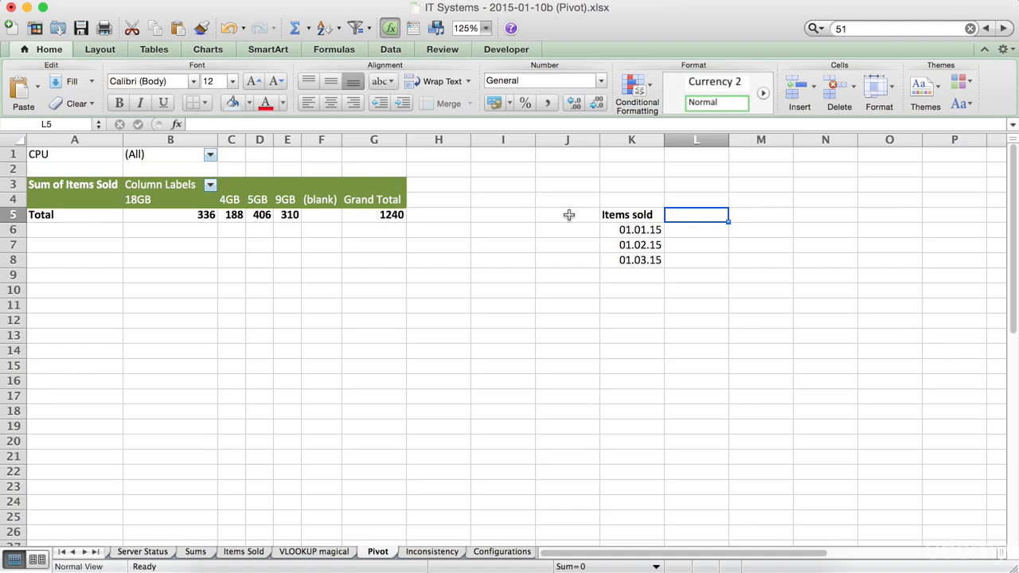
{"action": "type", "text": "4GB"}
{"action": "key", "text": "Tab"}
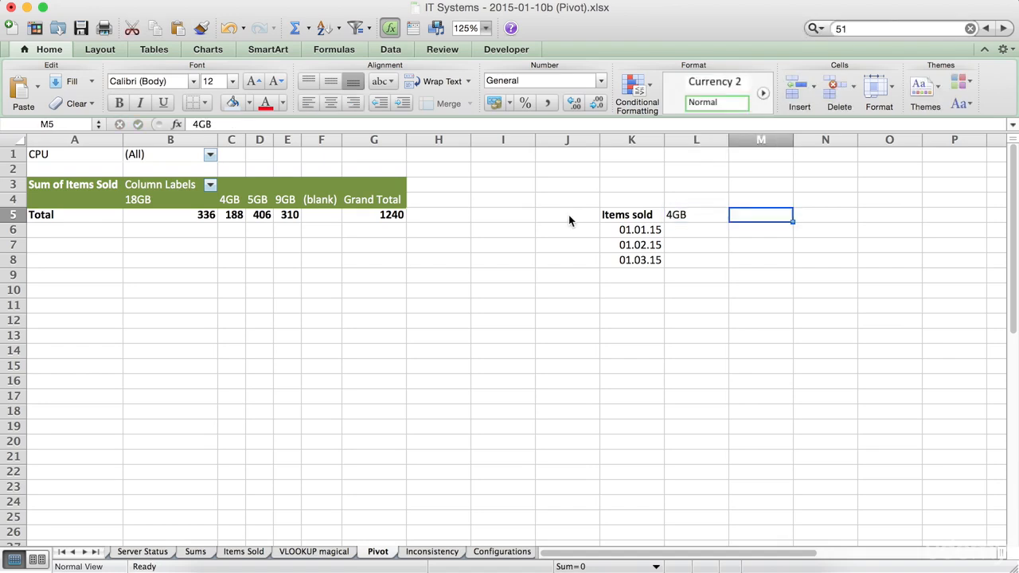
{"action": "type", "text": "5GB"}
{"action": "key", "text": "Tab"}
{"action": "type", "text": "90"}
{"action": "key", "text": "BackSpace"}
{"action": "type", "text": "GB"}
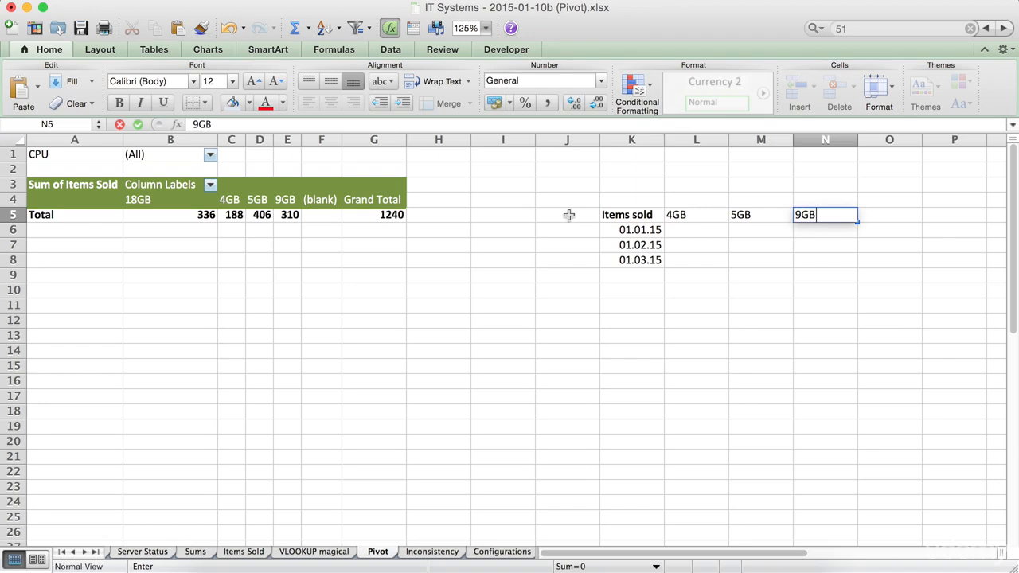
{"action": "key", "text": "Tab"}
{"action": "type", "text": "18GB"}
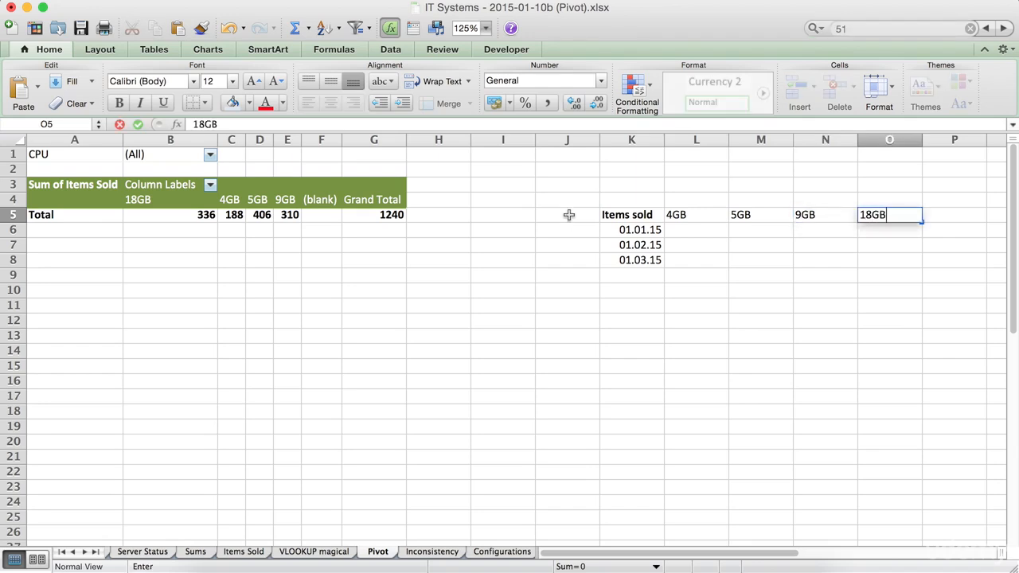
{"action": "key", "text": "Return"}
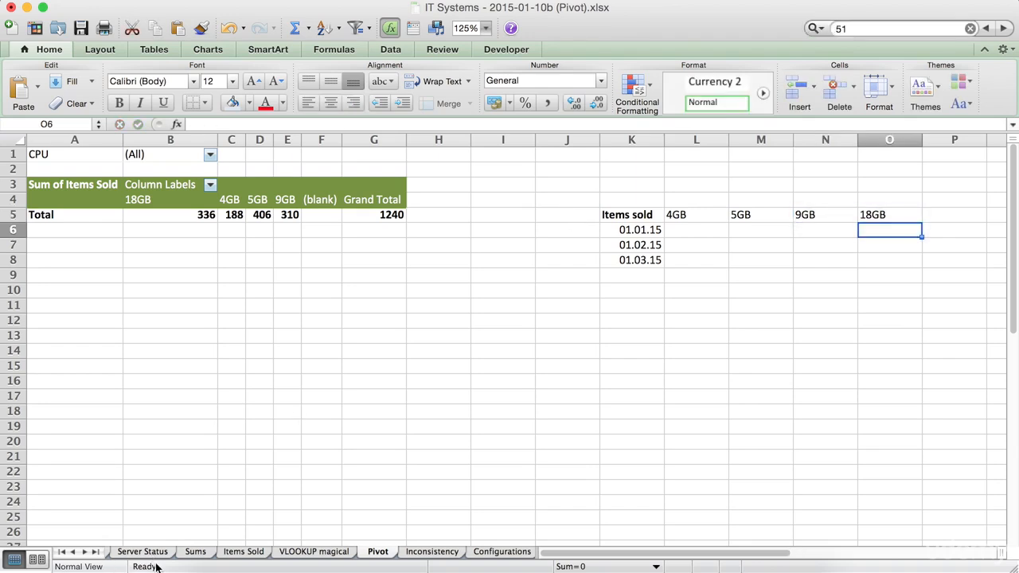
Apply borders around all cells of the new table in K5:O8
{"action": "left_click_drag", "start_coordinate": [641, 213], "coordinate": [877, 261]}
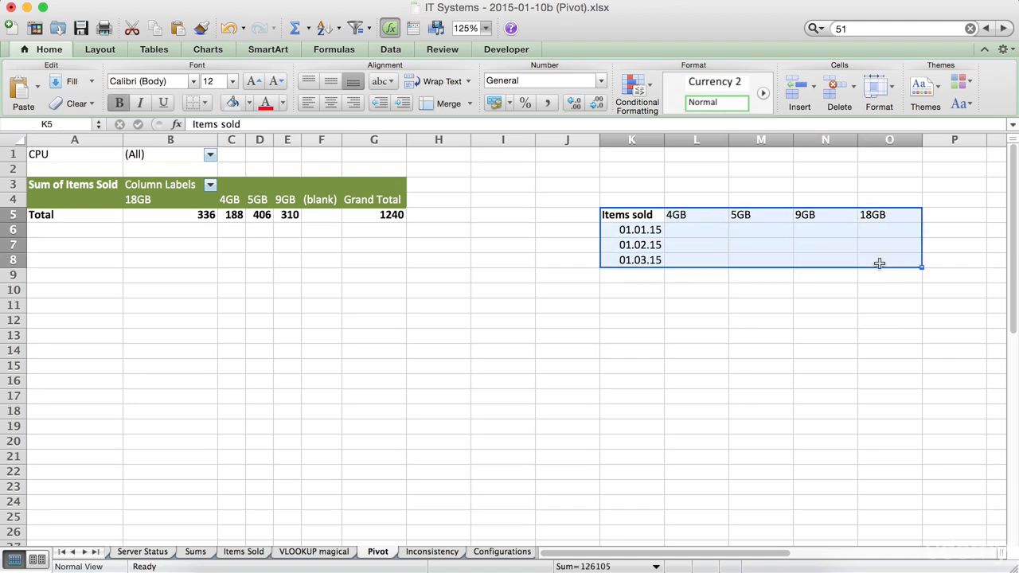
{"action": "left_click", "coordinate": [206, 103]}
{"action": "left_click", "coordinate": [244, 145]}
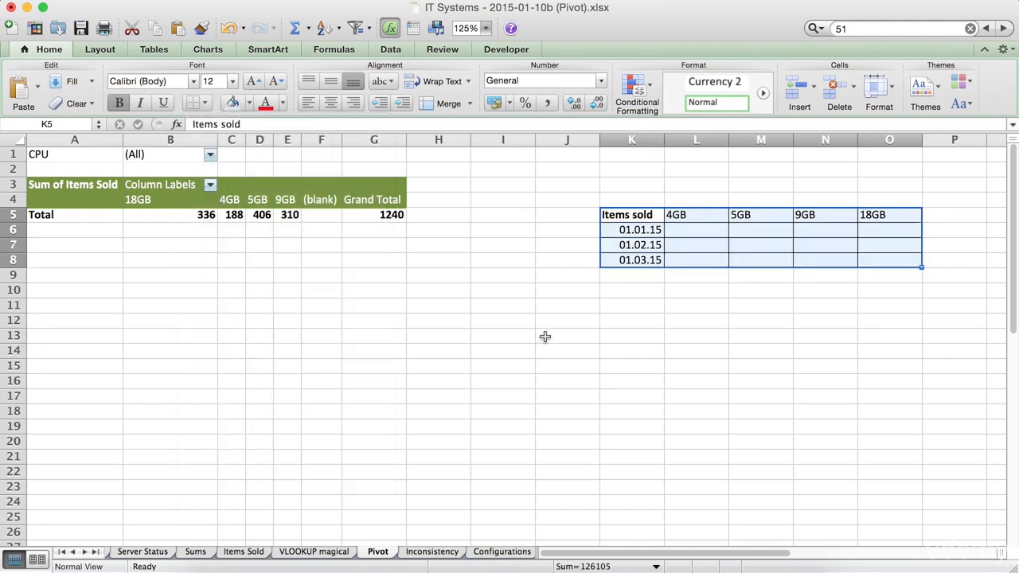
{"action": "left_click", "coordinate": [623, 346]}
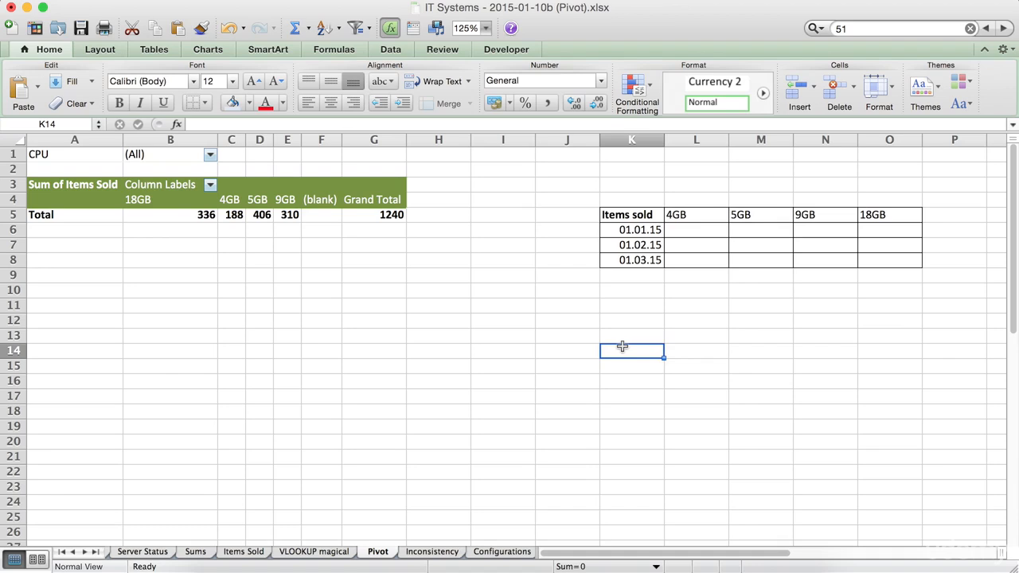
Add the Month field to the pivot table's row labels
{"action": "left_click", "coordinate": [235, 206]}
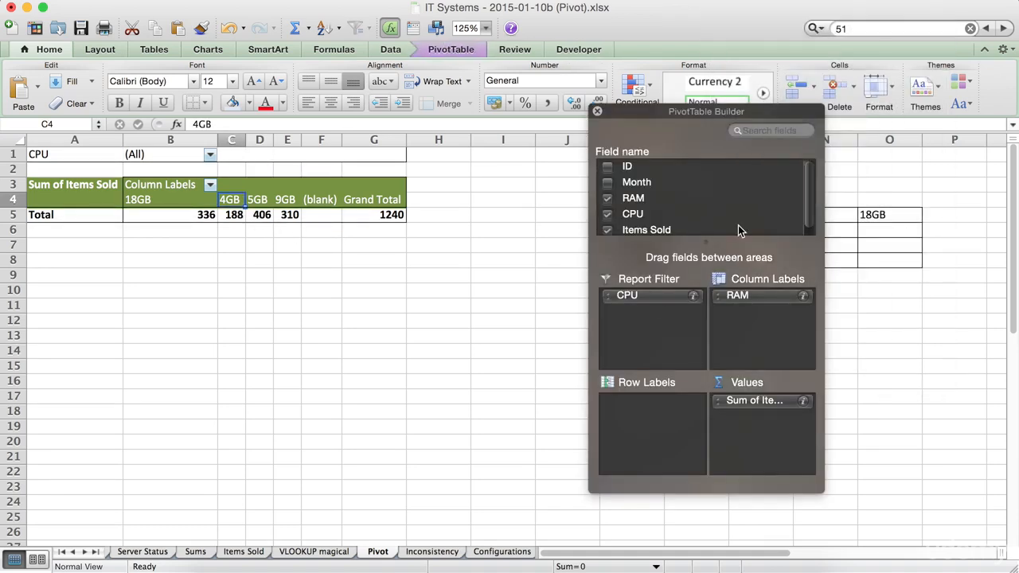
{"action": "left_click_drag", "start_coordinate": [636, 182], "coordinate": [647, 414]}
{"action": "left_click", "coordinate": [473, 357]}
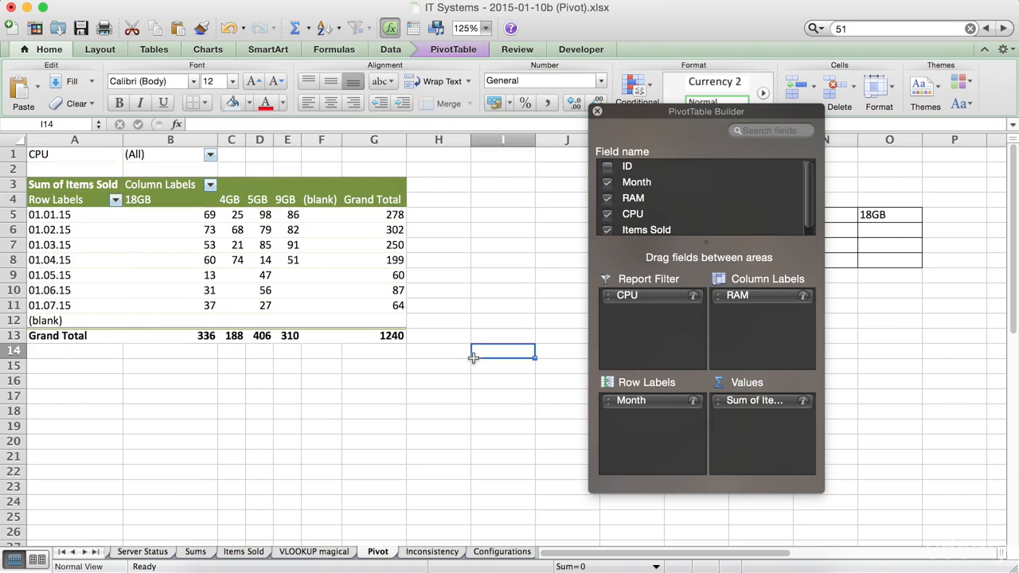
{"action": "left_click", "coordinate": [111, 199]}
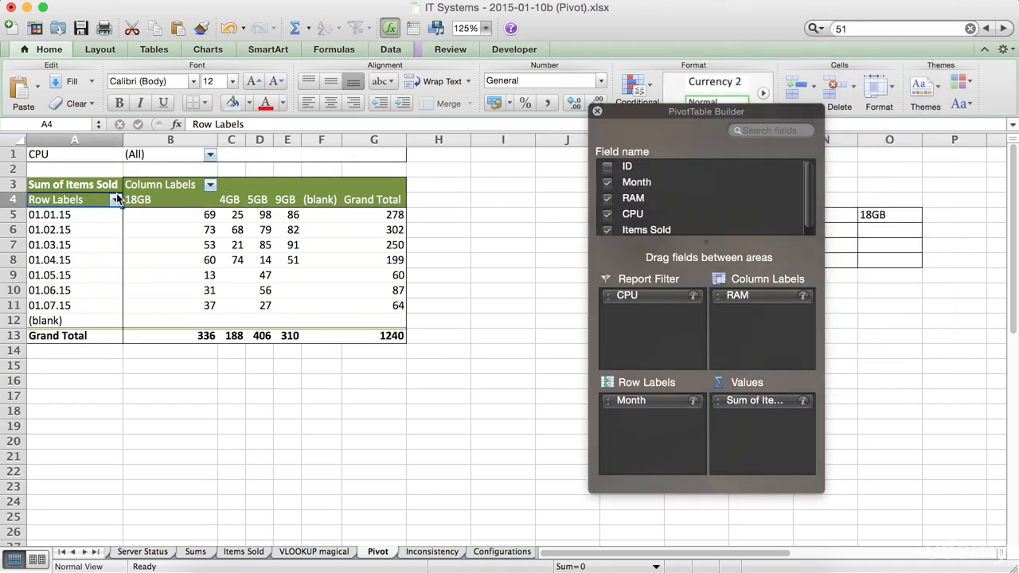
{"action": "left_click", "coordinate": [350, 396]}
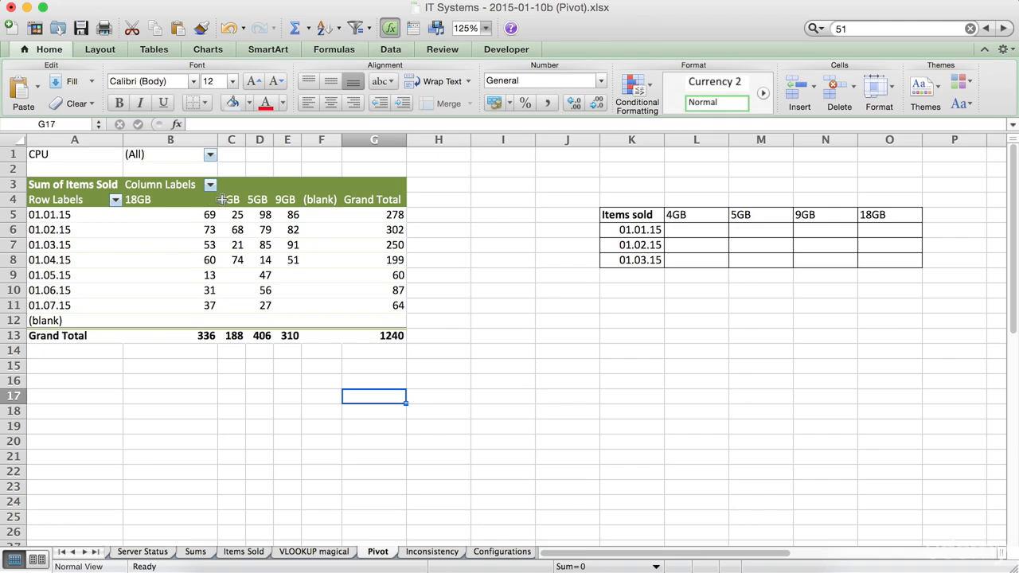
{"action": "left_click", "coordinate": [190, 203]}
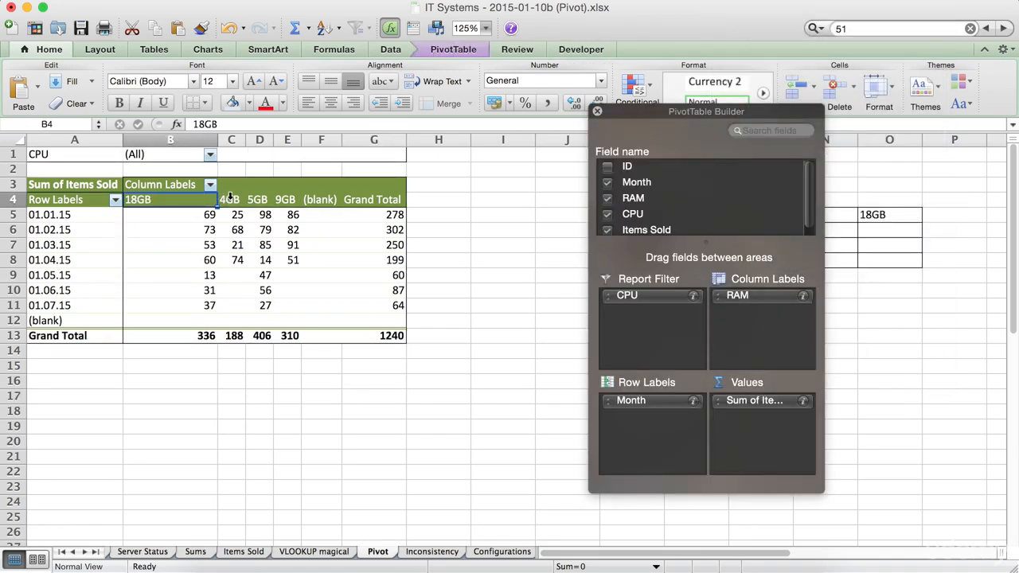
{"action": "left_click", "coordinate": [467, 233]}
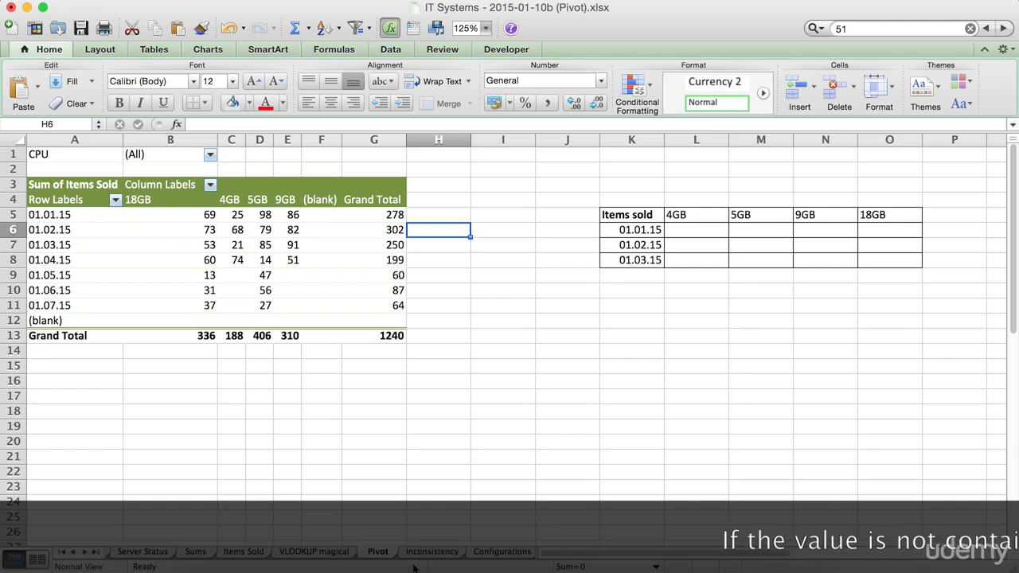
{"action": "left_click", "coordinate": [280, 137]}
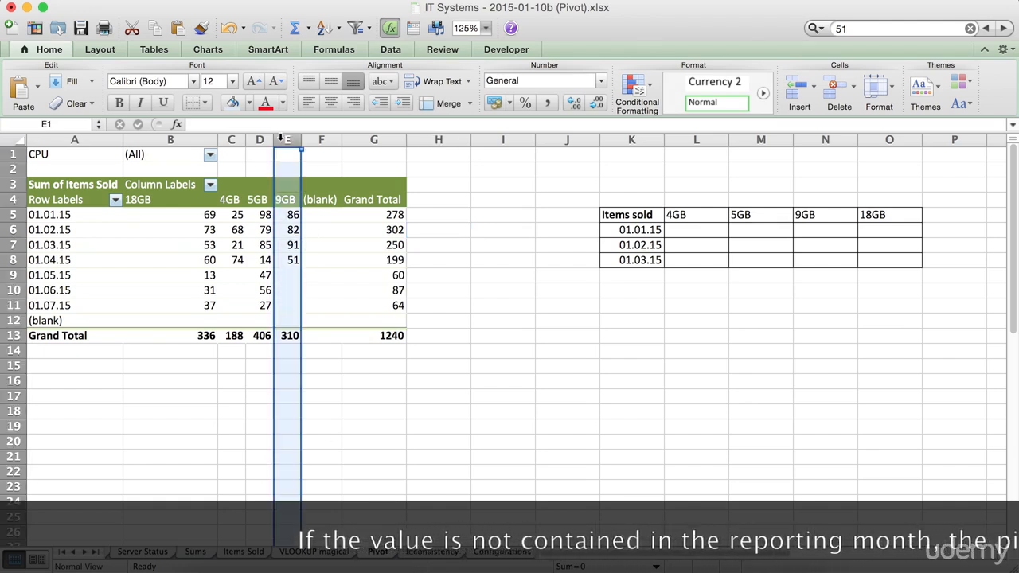
{"action": "left_click", "coordinate": [484, 316]}
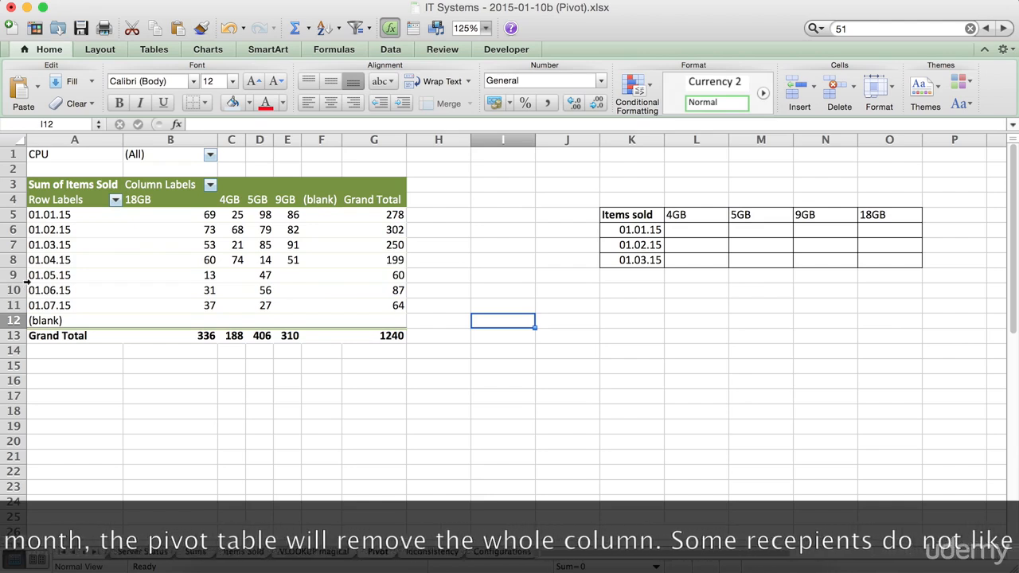
{"action": "left_click", "coordinate": [676, 229]}
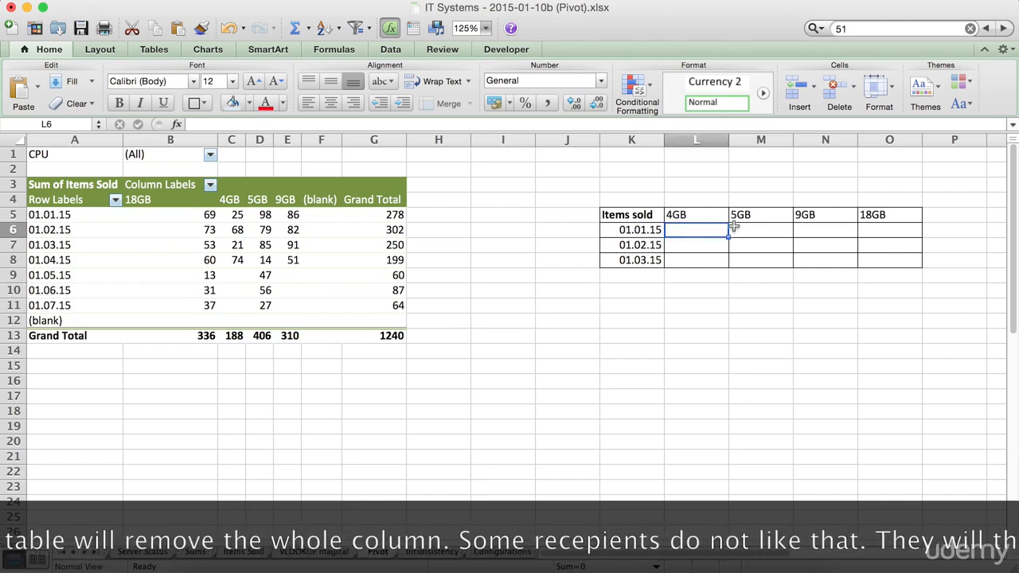
{"action": "left_click_drag", "start_coordinate": [872, 265], "coordinate": [646, 219]}
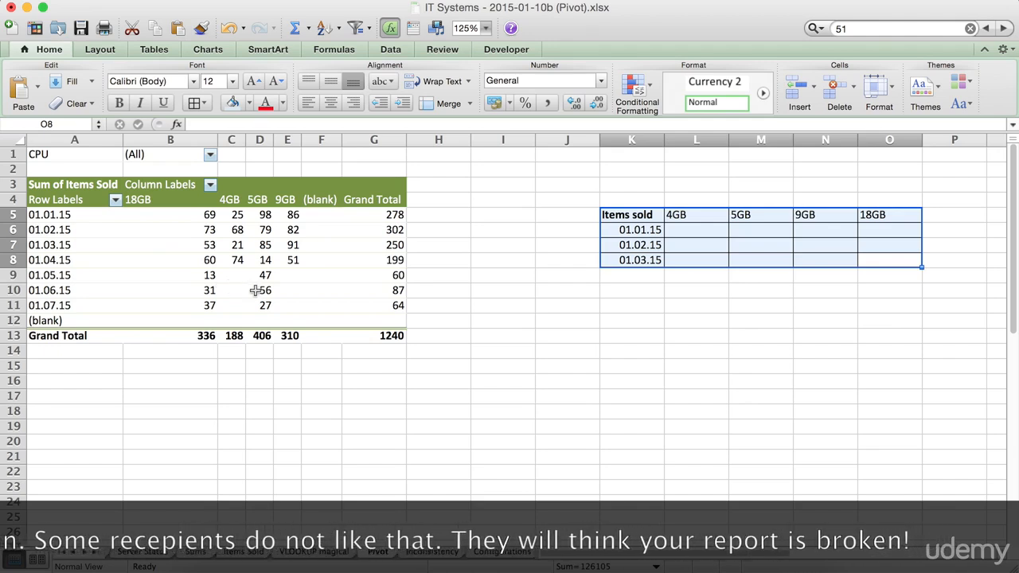
{"action": "left_click", "coordinate": [567, 305]}
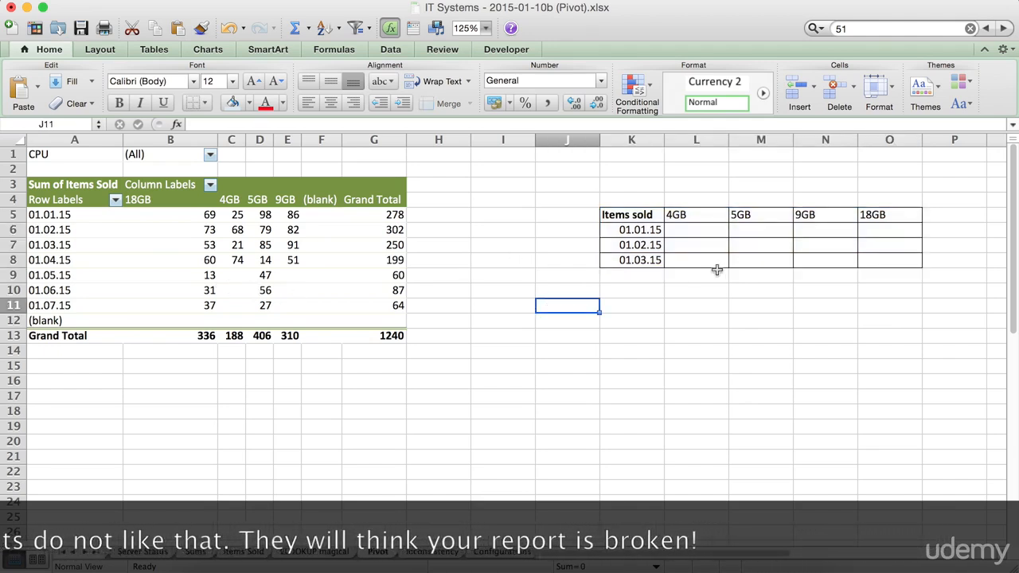
Start a formula in L6, the 4GB cell for 01.01.15 in the report table
{"action": "left_click", "coordinate": [681, 231]}
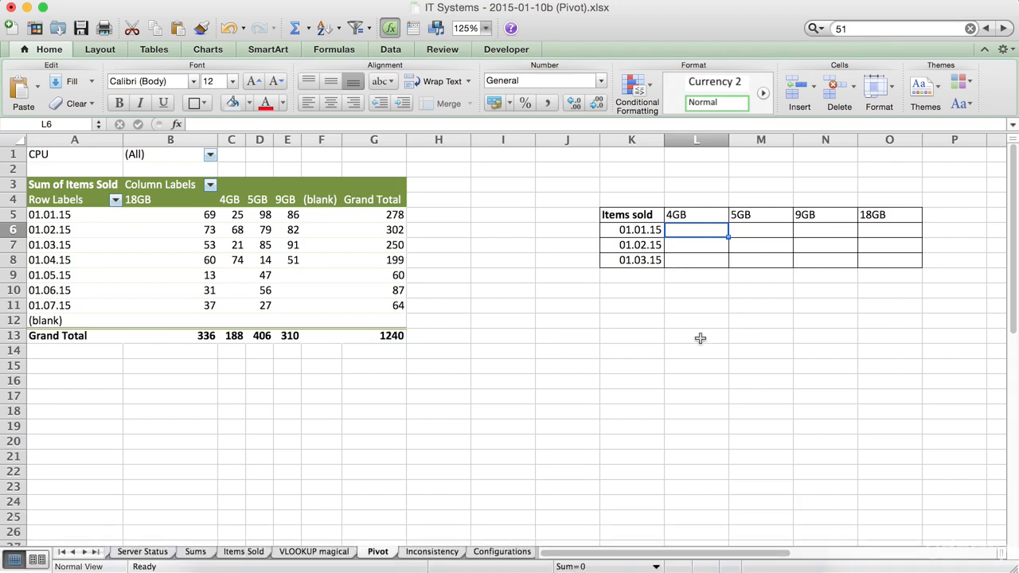
{"action": "type", "text": "="}
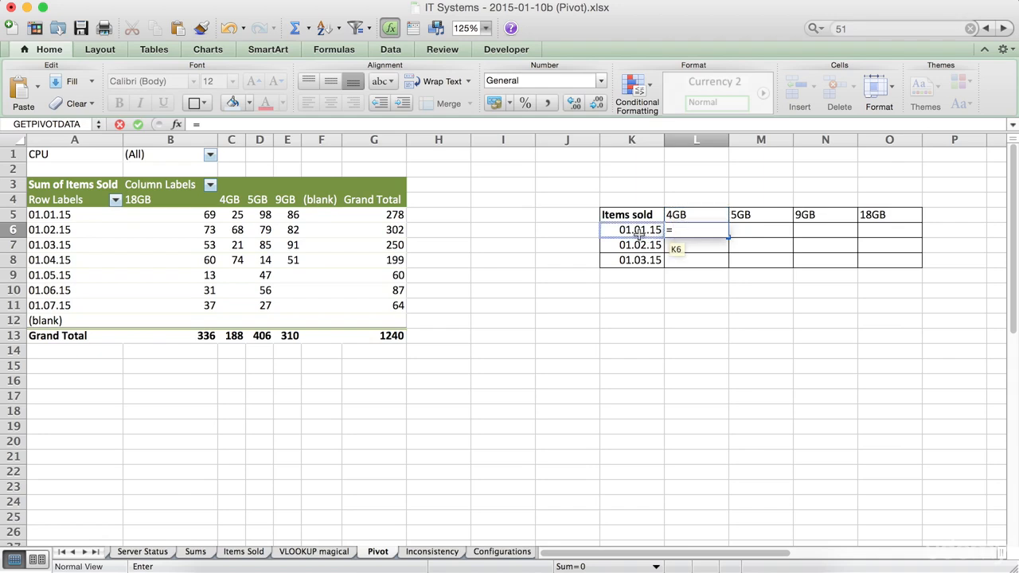
{"action": "left_click", "coordinate": [236, 215]}
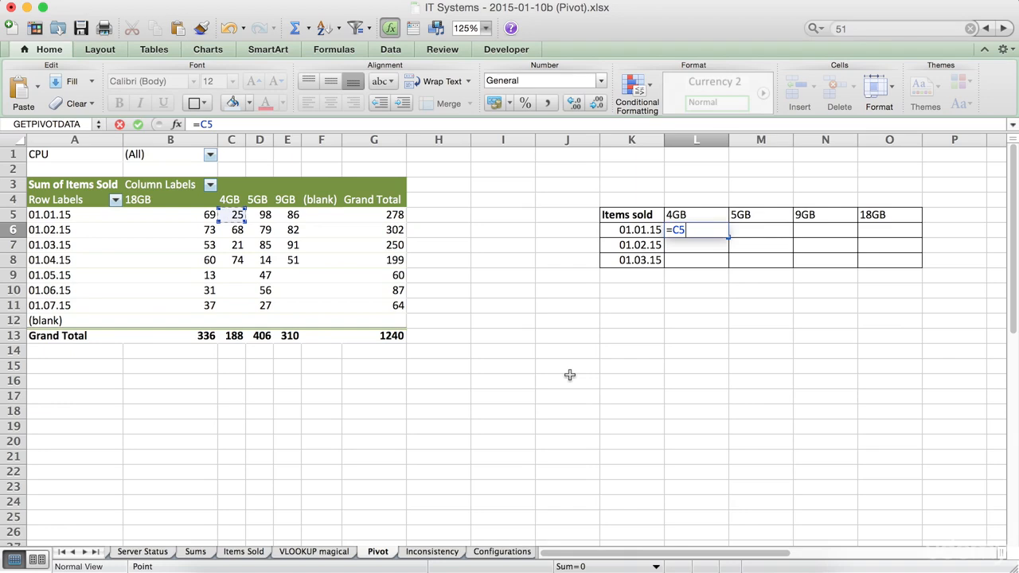
{"action": "key", "text": "BackSpace"}
{"action": "key", "text": "BackSpace"}
Enter the GETPIVOTDATA function with its opening parenthesis in the L6 formula
{"action": "type", "text": "GET"}
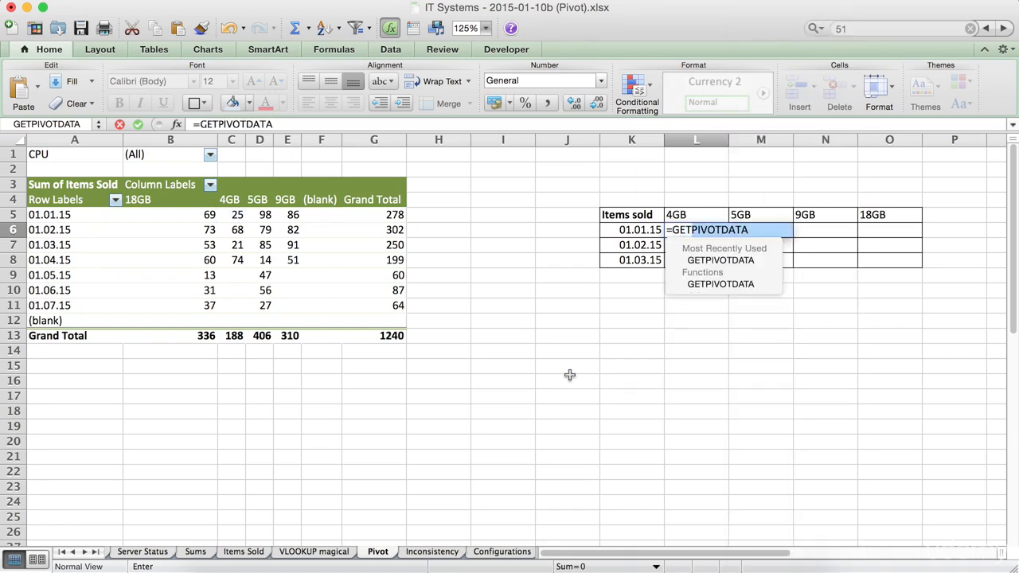
{"action": "left_click", "coordinate": [307, 124]}
{"action": "left_click", "coordinate": [353, 199]}
{"action": "type", "text": "("}
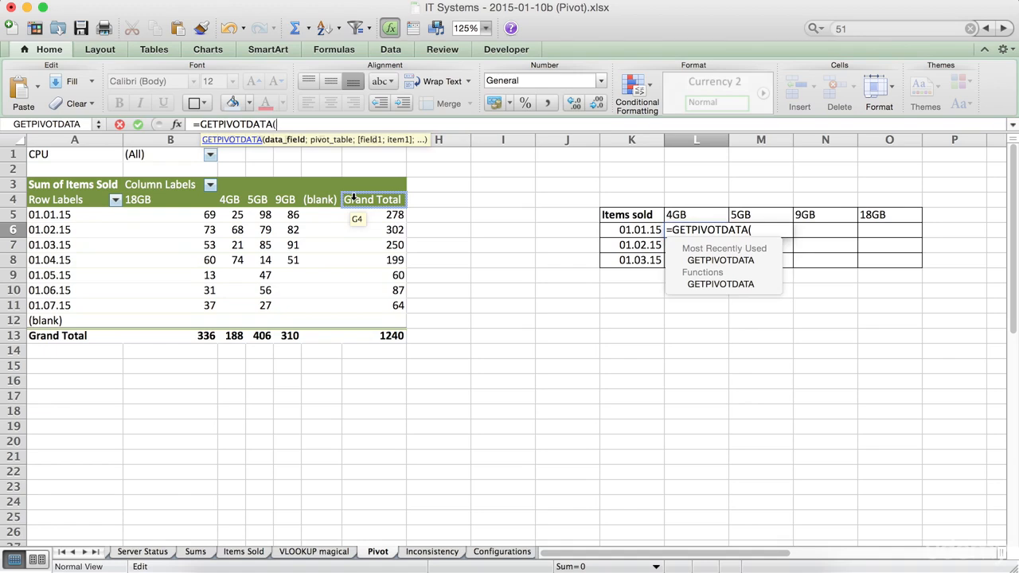
{"action": "left_click", "coordinate": [48, 186]}
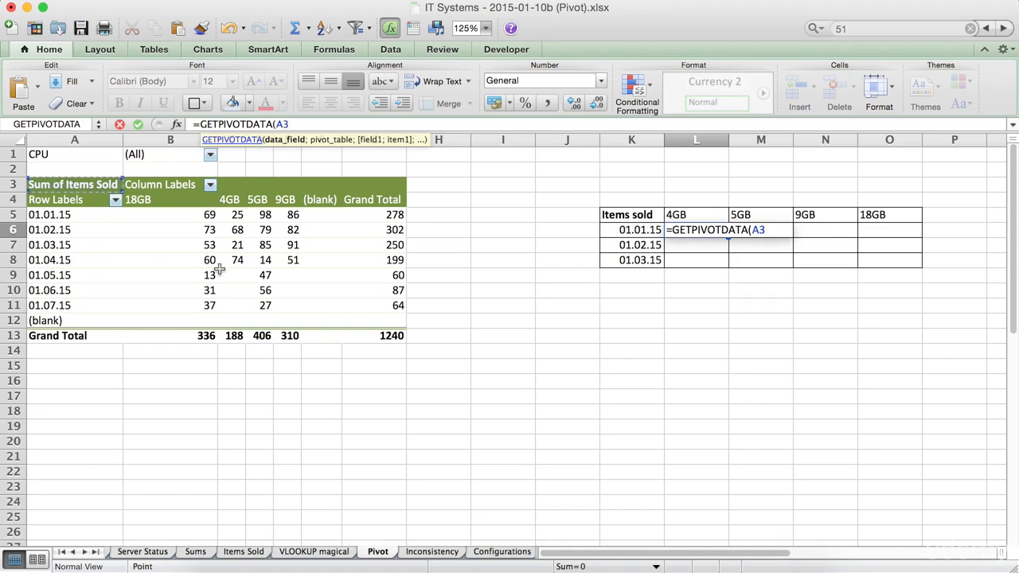
{"action": "key", "text": "BackSpace"}
{"action": "key", "text": "BackSpace"}
Enter "Sum of Items Sold" in quotes as the data field of the GETPIVOTDATA formula, followed by a semicolon
{"action": "type", "text": "\""}
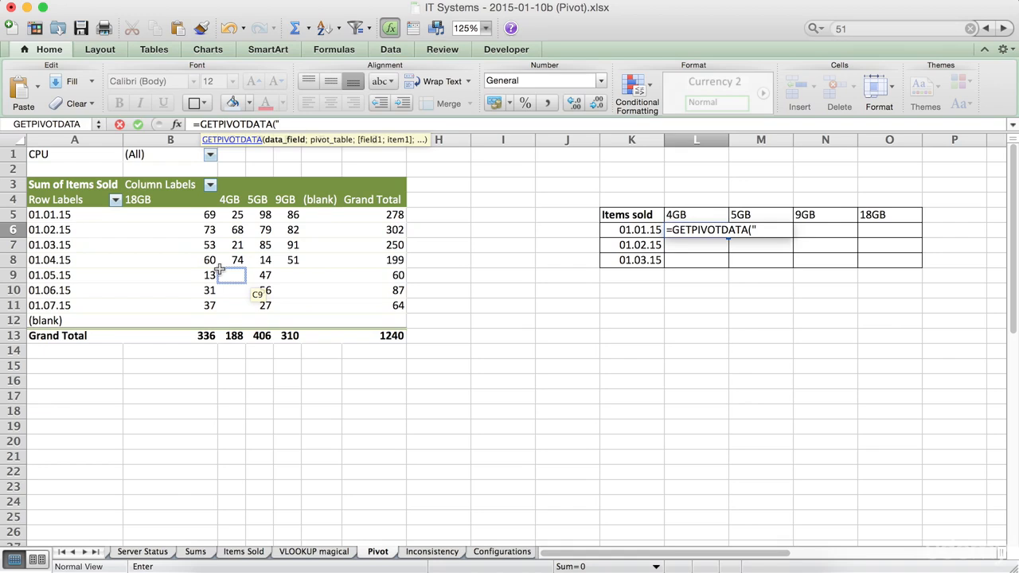
{"action": "type", "text": "S"}
{"action": "type", "text": "u"}
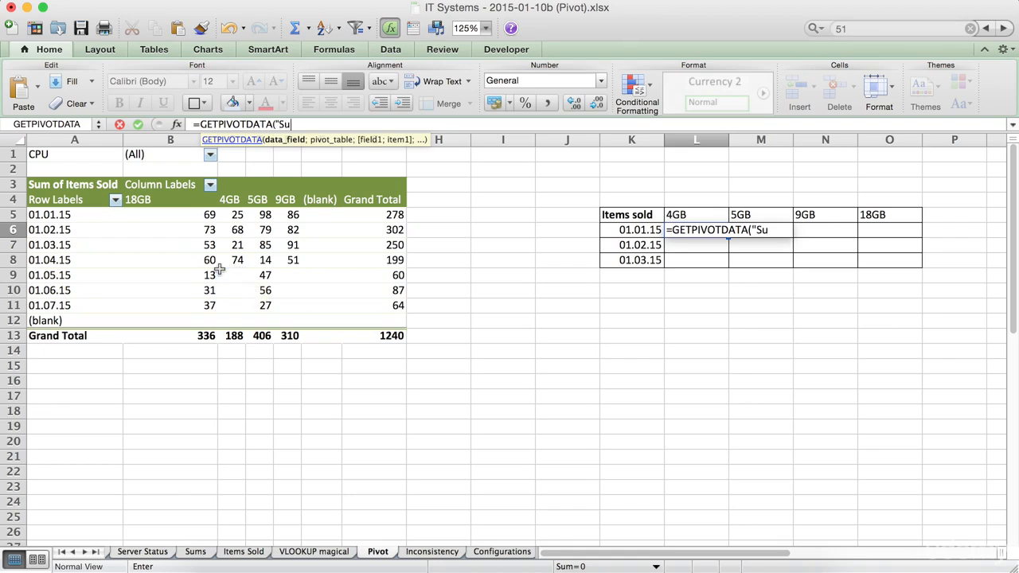
{"action": "type", "text": "m of Items Sold\""}
{"action": "left_click", "coordinate": [219, 272]}
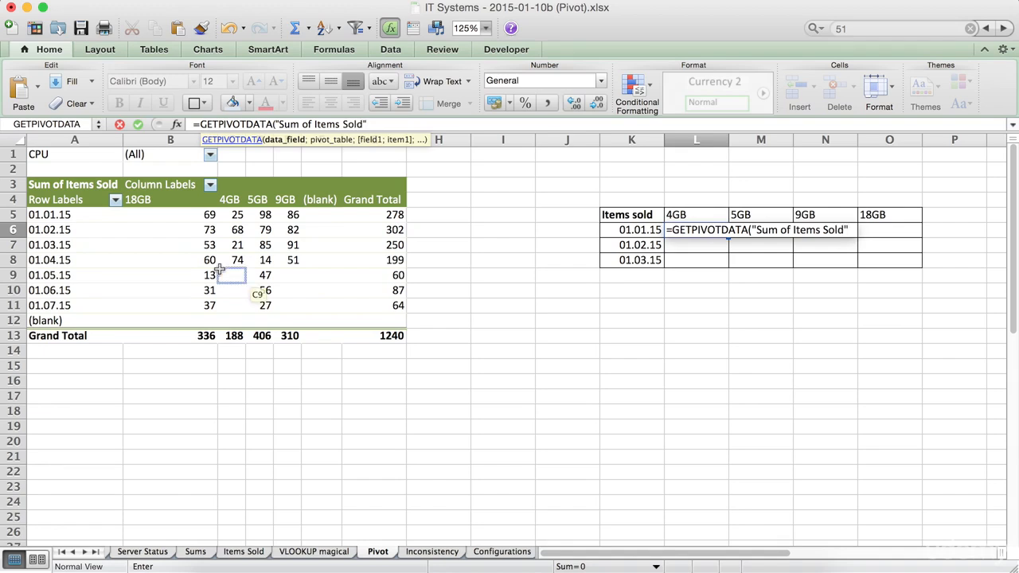
{"action": "type", "text": ";"}
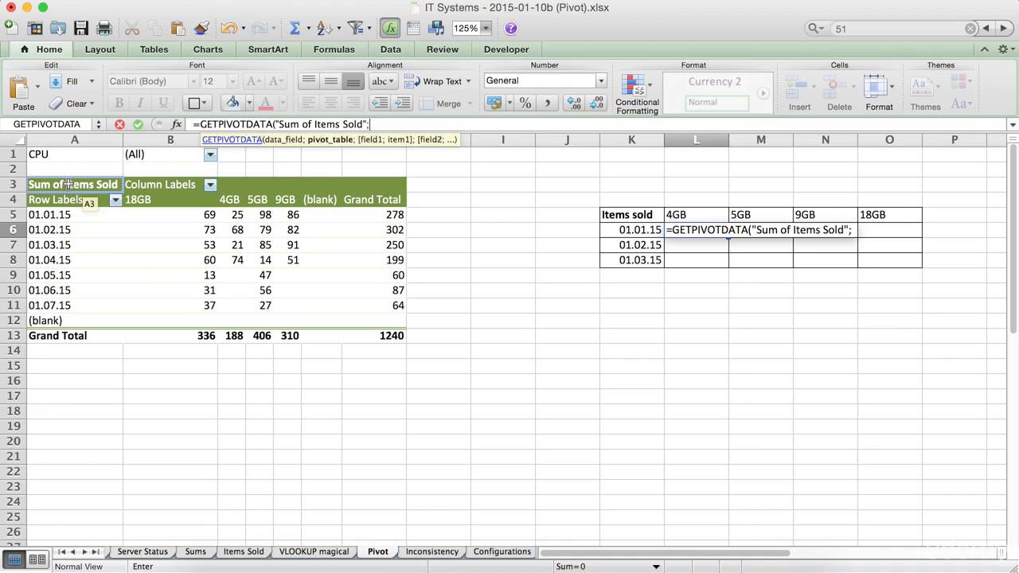
Set the formula's pivot table argument to the pivot's corner cell as the absolute reference $A$3
{"action": "left_click", "coordinate": [69, 184]}
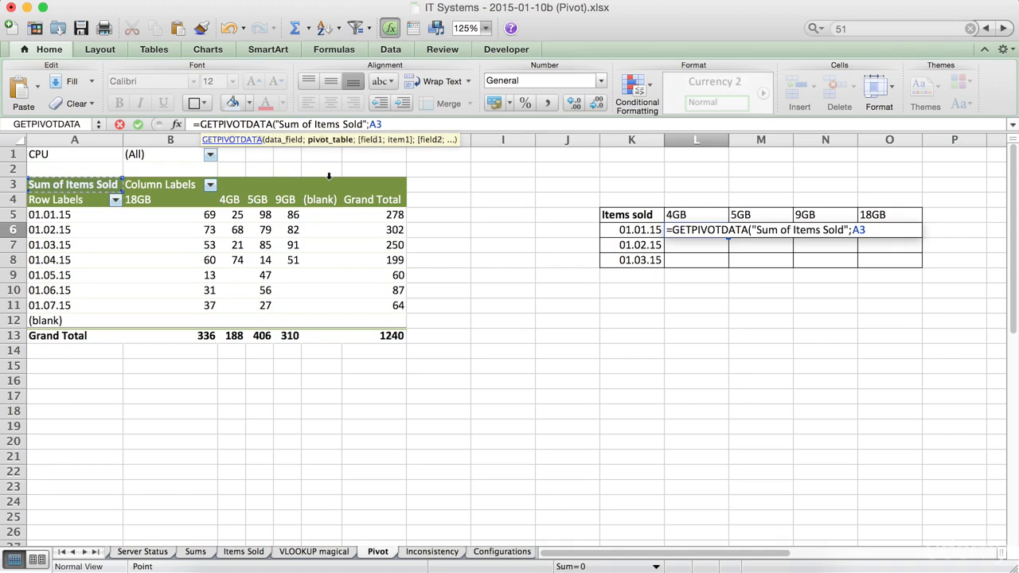
{"action": "left_click", "coordinate": [371, 127]}
{"action": "type", "text": "$"}
{"action": "key", "text": "Right"}
{"action": "type", "text": "$"}
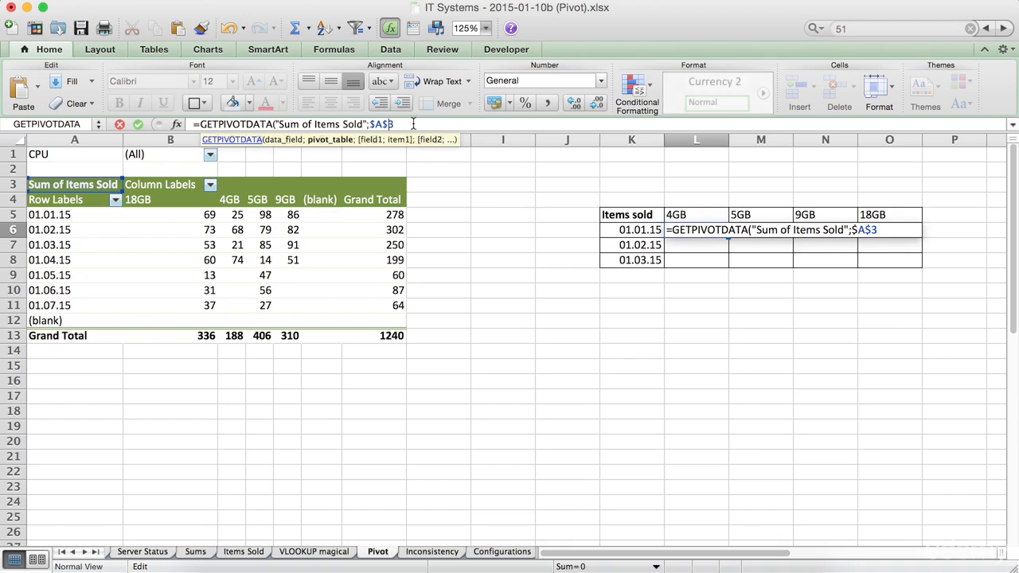
Complete the L6 formula with the field "RAM" and the item "4GB"
{"action": "type", "text": ";"}
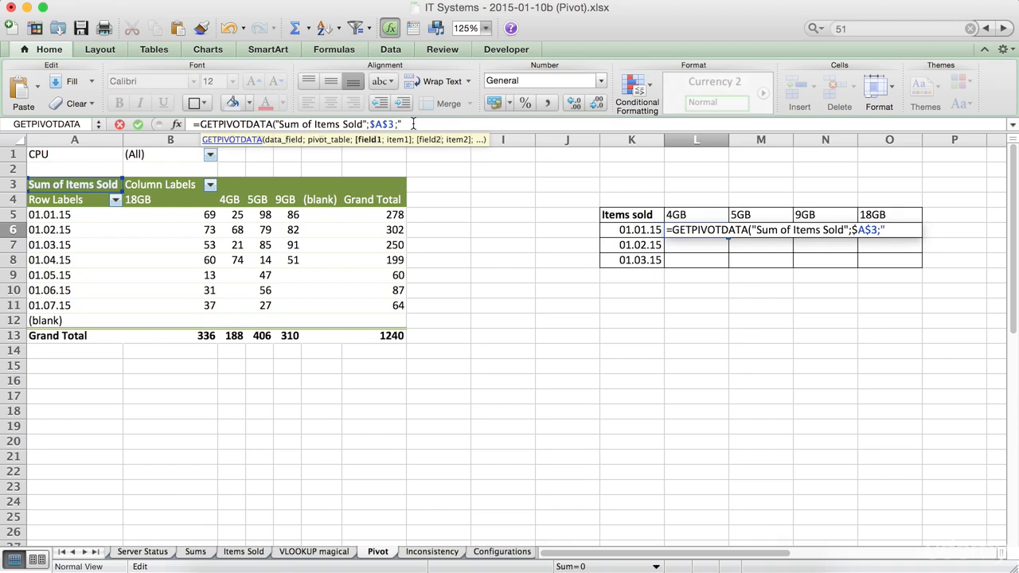
{"action": "type", "text": "RAM\";\"4GB\""}
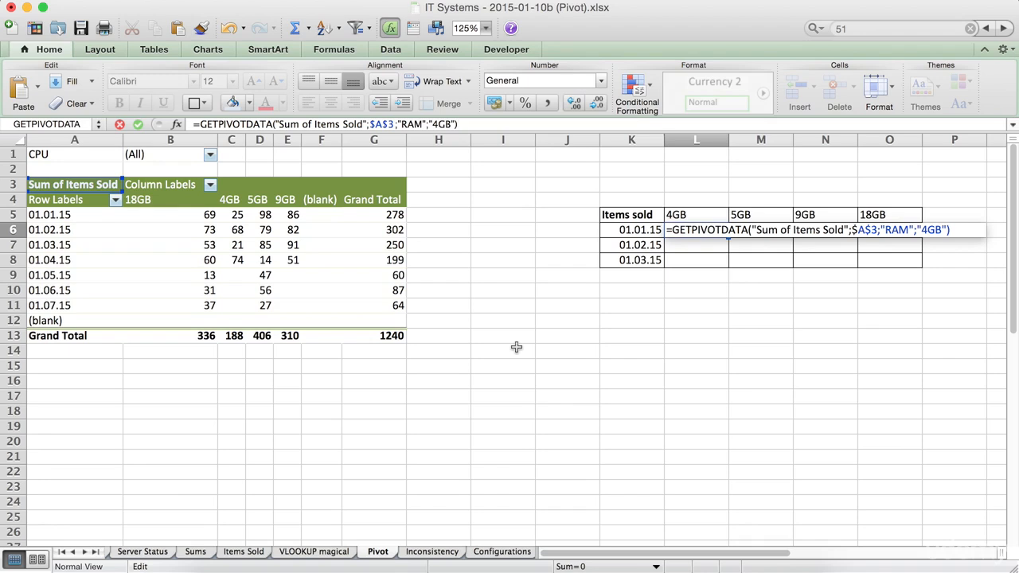
{"action": "key", "text": "Return"}
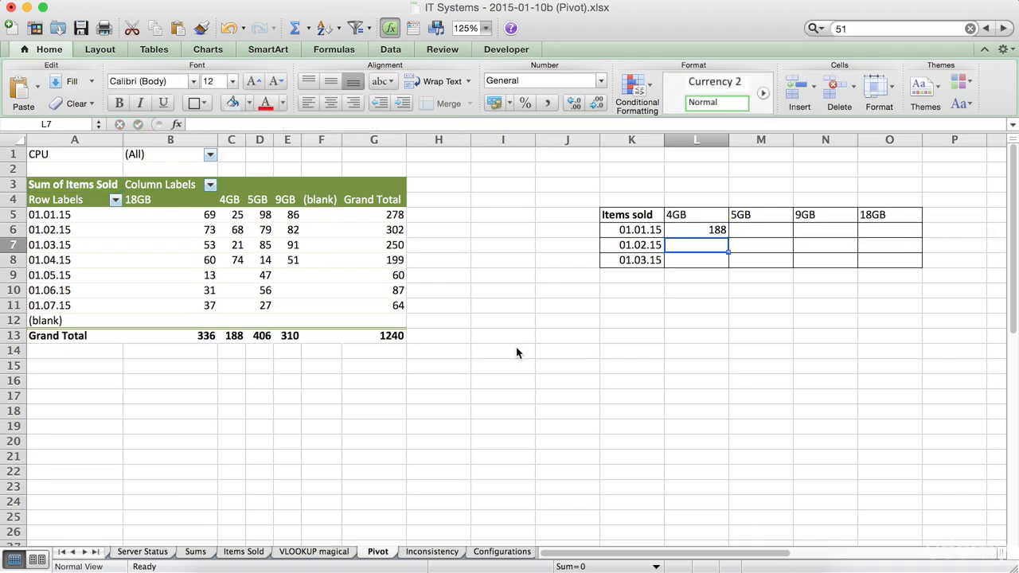
Compare the result in L6 with the pivot table's 4GB grand total and its Month row field
{"action": "left_click", "coordinate": [695, 229]}
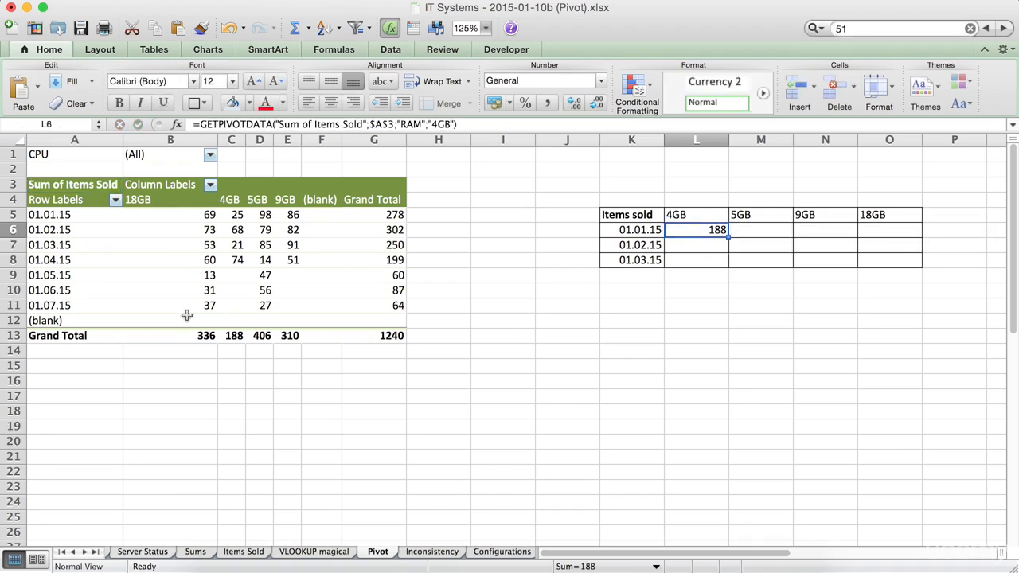
{"action": "left_click", "coordinate": [229, 336]}
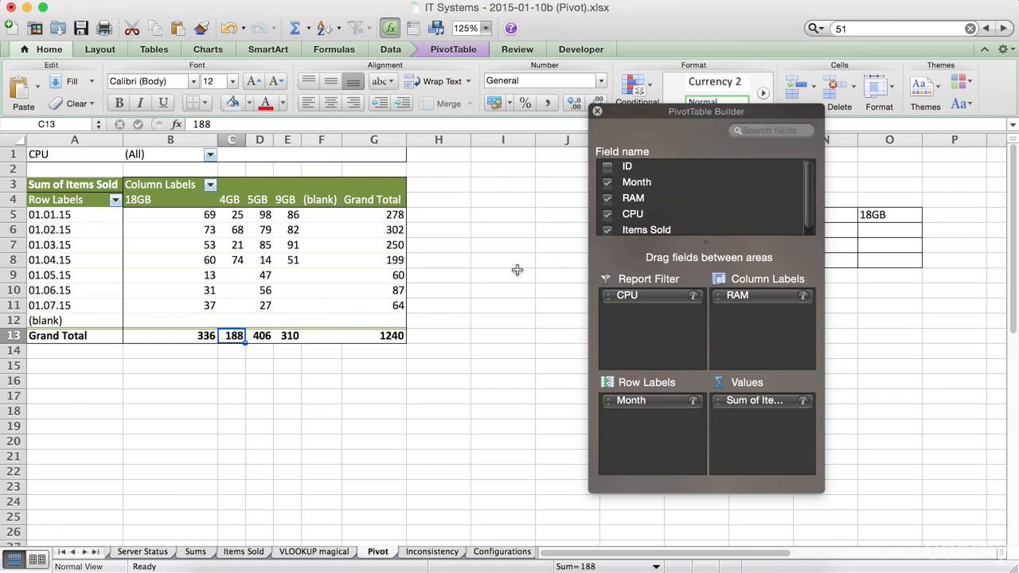
{"action": "left_click", "coordinate": [459, 338]}
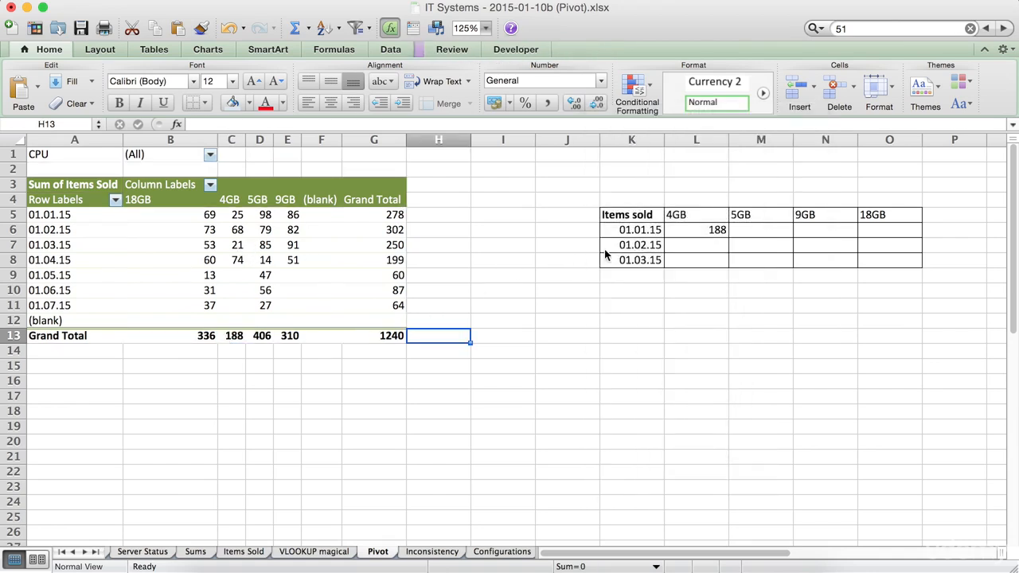
{"action": "left_click", "coordinate": [630, 230]}
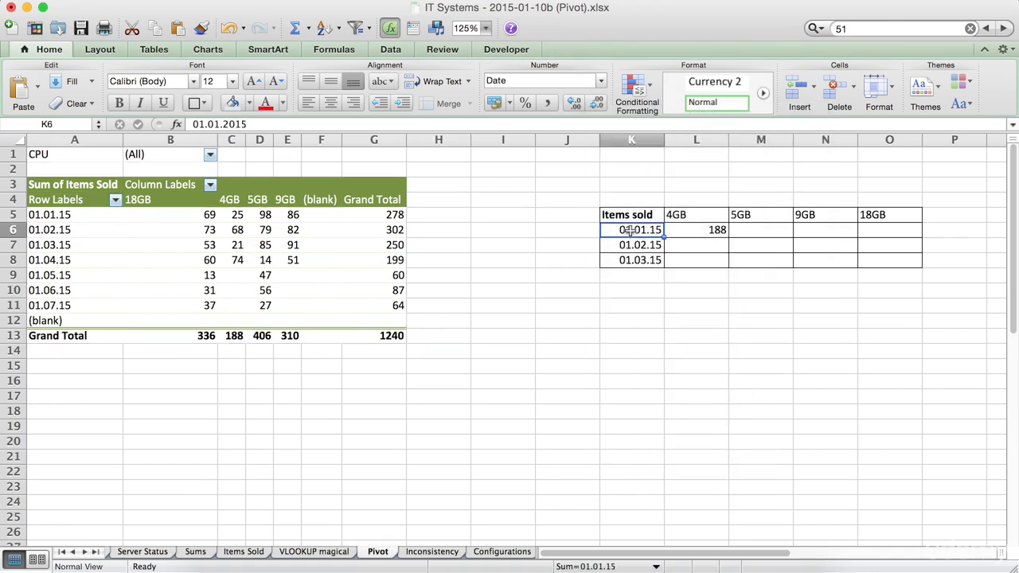
{"action": "left_click", "coordinate": [233, 335]}
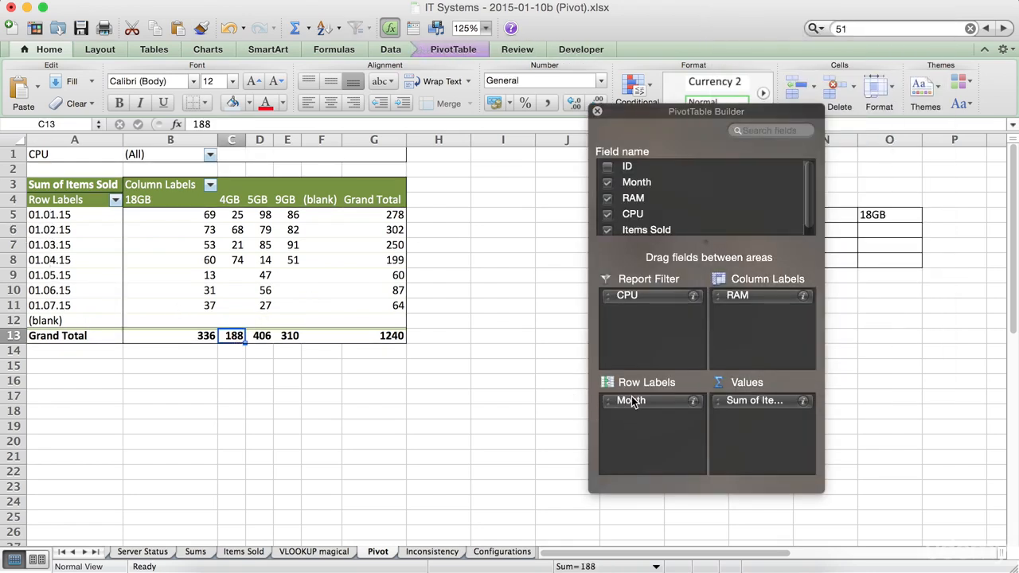
{"action": "left_click", "coordinate": [572, 395]}
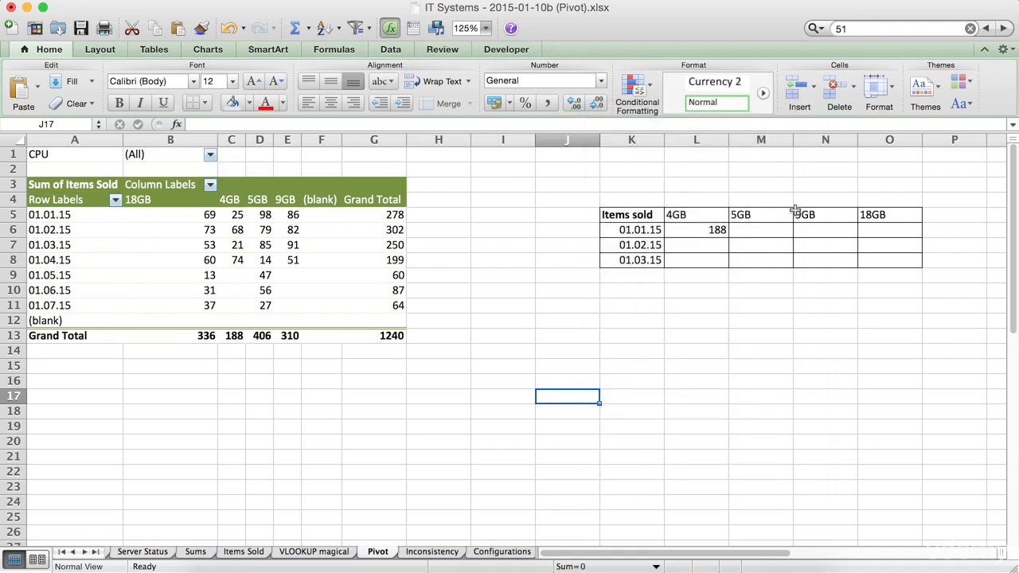
Add "Month" as the second field of the GETPIVOTDATA formula in L6, after the "4GB" item
{"action": "left_click", "coordinate": [715, 229]}
{"action": "left_click", "coordinate": [451, 124]}
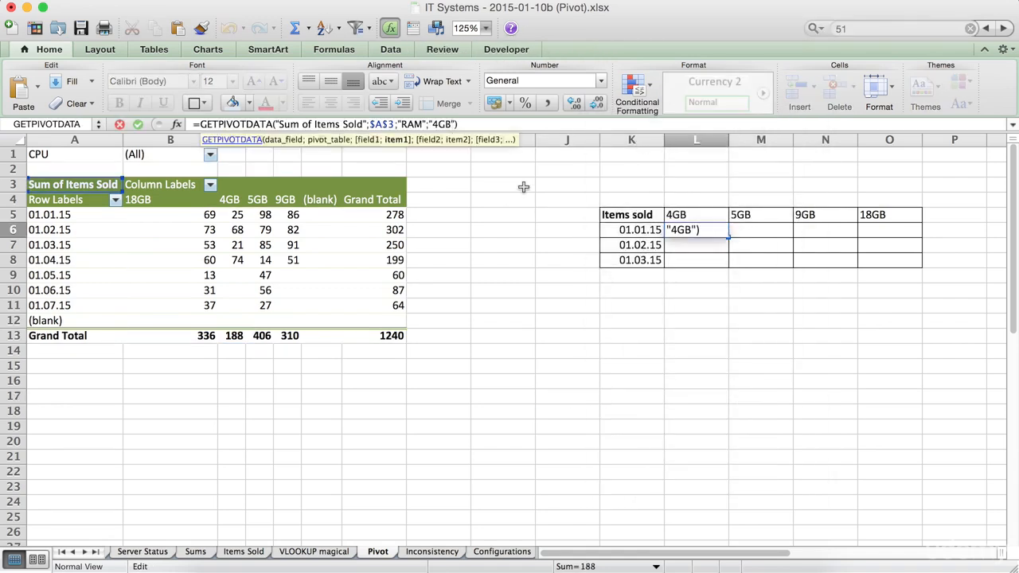
{"action": "type", "text": ";"}
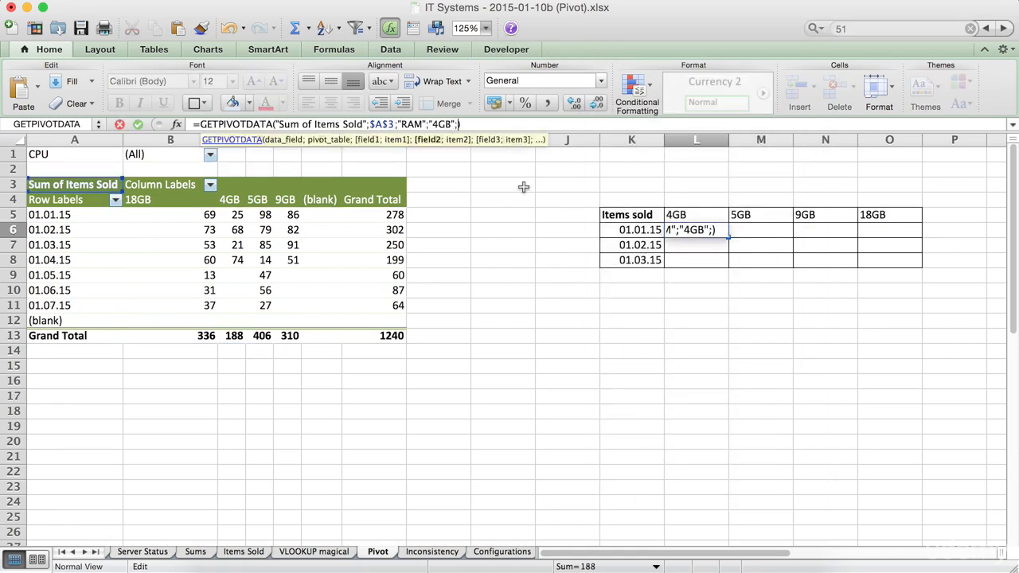
{"action": "type", "text": "\"Month"}
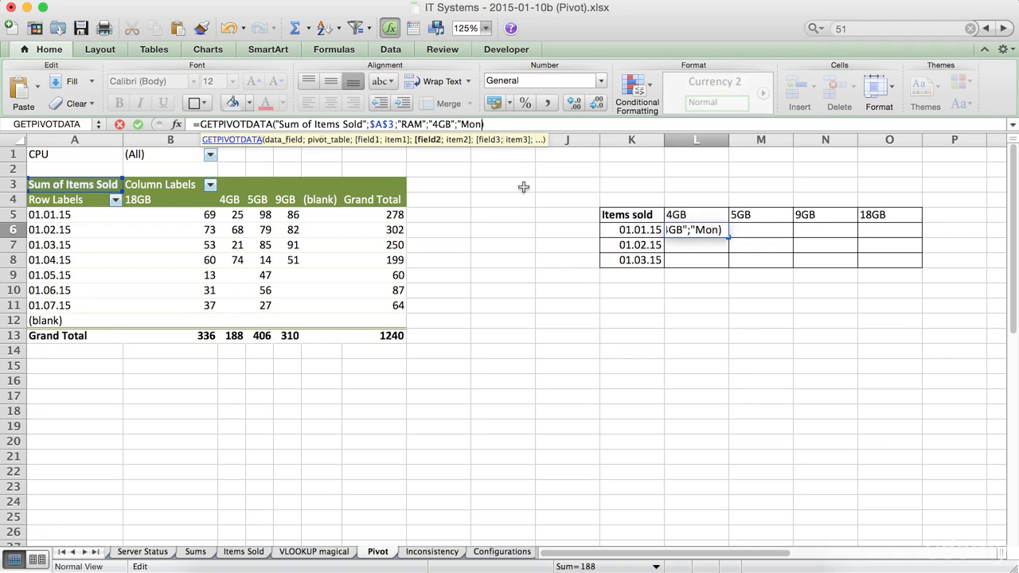
{"action": "type", "text": "\";"}
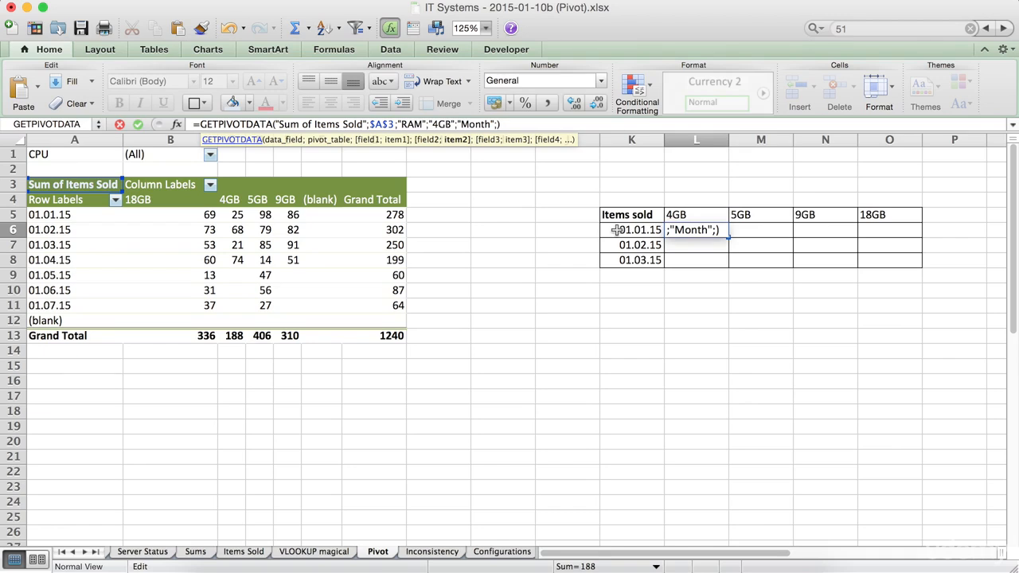
{"action": "type", "text": "\"1.1.\""}
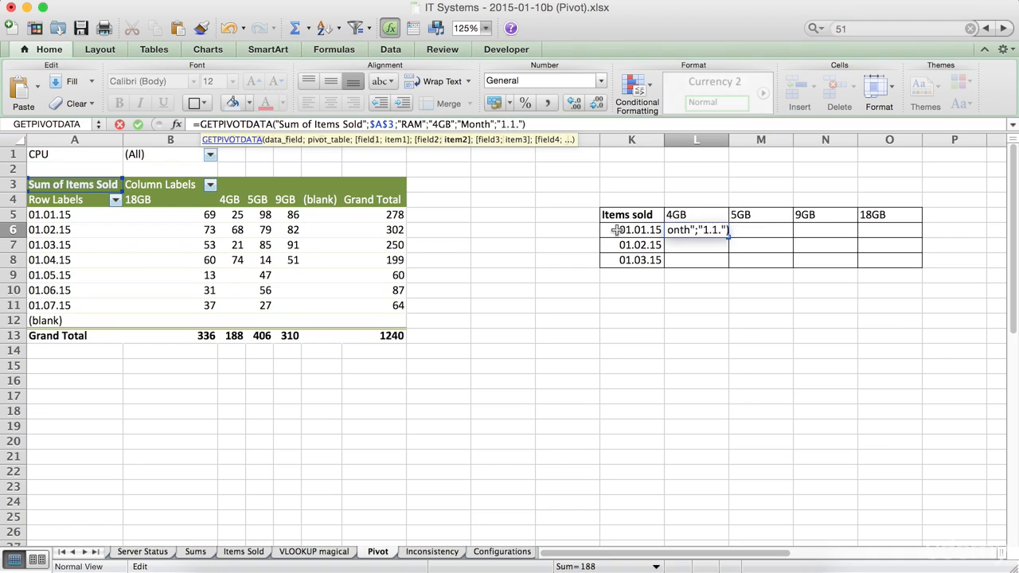
{"action": "key", "text": "BackSpace"}
{"action": "key", "text": "BackSpace"}
{"action": "key", "text": "BackSpace"}
{"action": "key", "text": "BackSpace"}
{"action": "key", "text": "BackSpace"}
{"action": "key", "text": "BackSpace"}
Reference K6 as the Month item and complete the L6 formula
{"action": "left_click", "coordinate": [617, 230]}
{"action": "key", "text": "Return"}
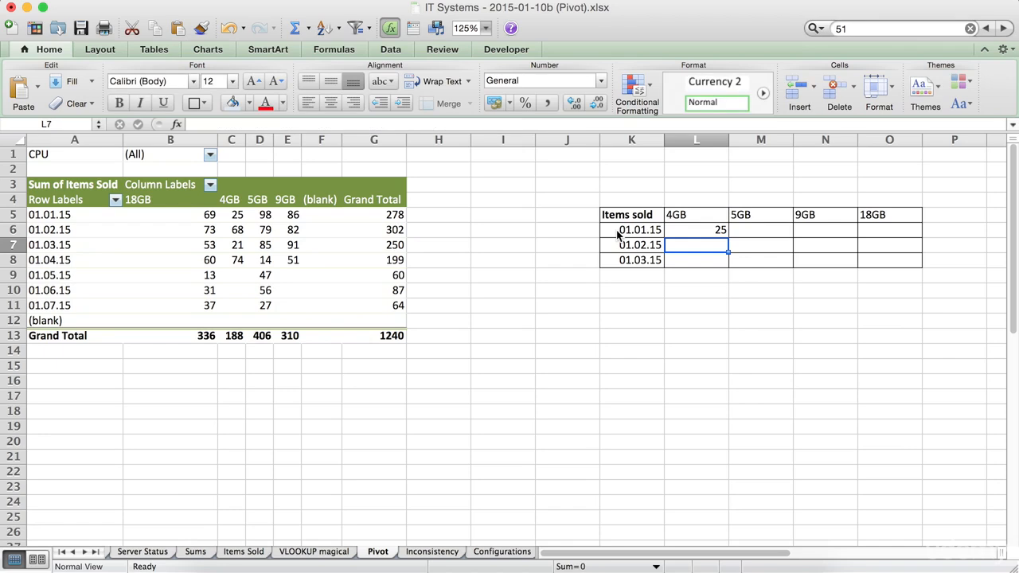
{"action": "left_click", "coordinate": [231, 215]}
{"action": "left_click", "coordinate": [481, 262]}
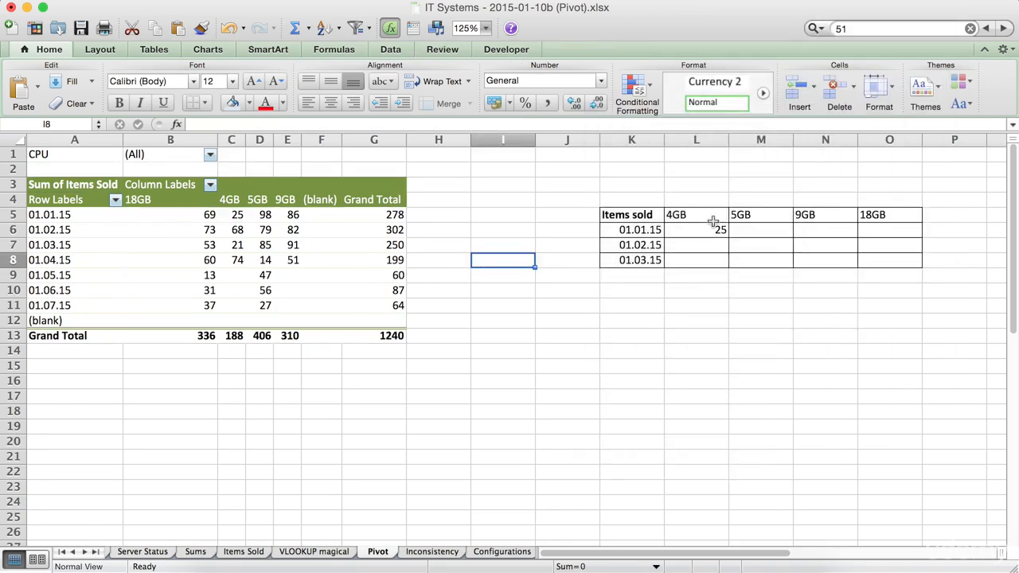
Replace the "4GB" item in the L6 GETPIVOTDATA formula with a reference to the header cell L5
{"action": "left_click", "coordinate": [713, 229]}
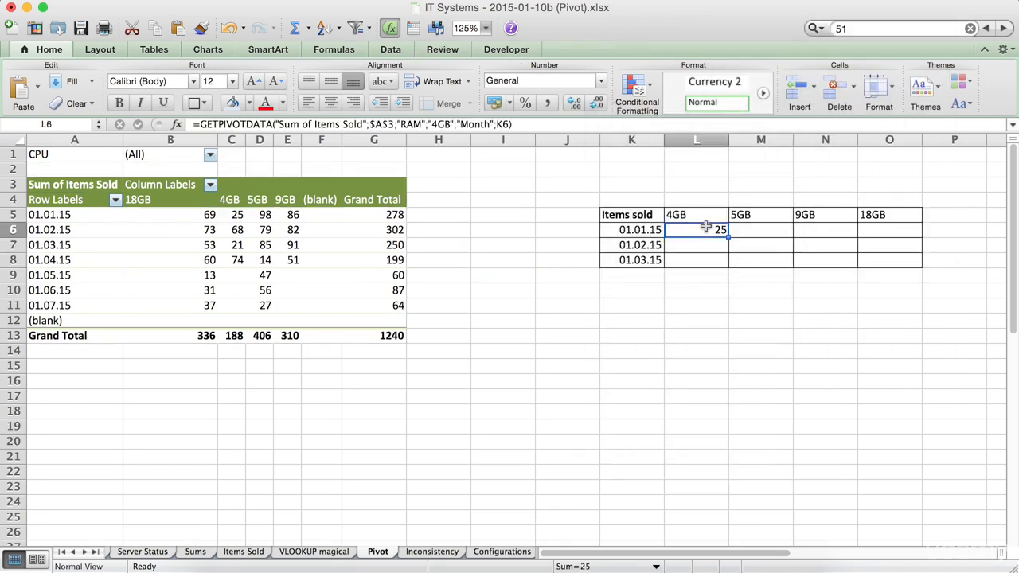
{"action": "left_click", "coordinate": [458, 124]}
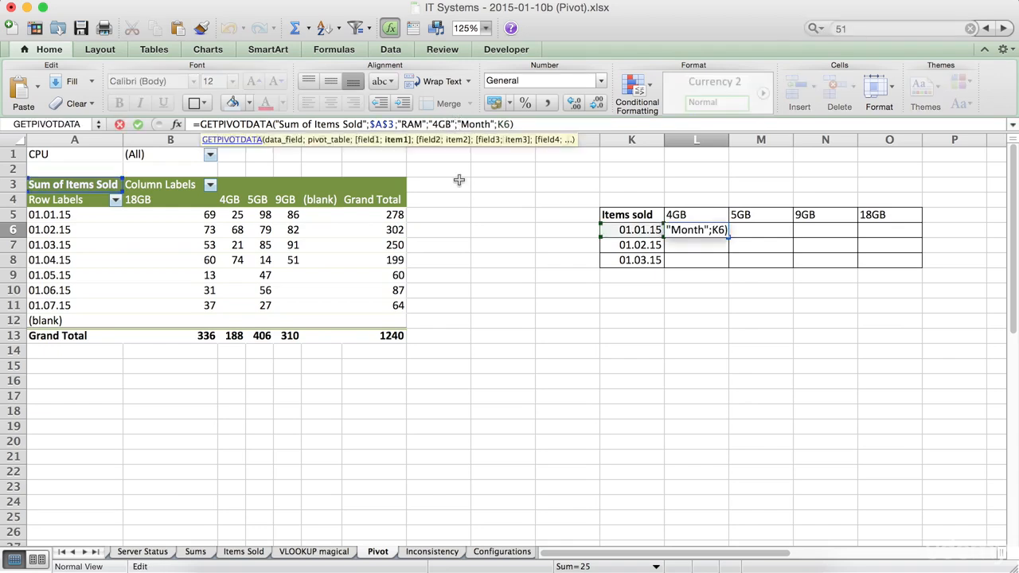
{"action": "key", "text": "BackSpace"}
{"action": "key", "text": "BackSpace"}
{"action": "key", "text": "BackSpace"}
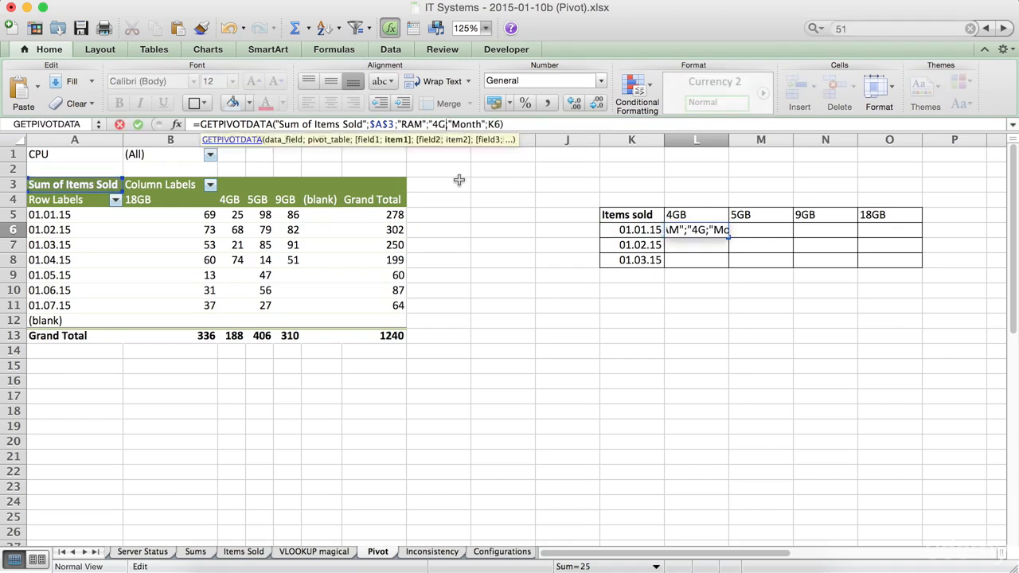
{"action": "key", "text": "BackSpace"}
{"action": "key", "text": "BackSpace"}
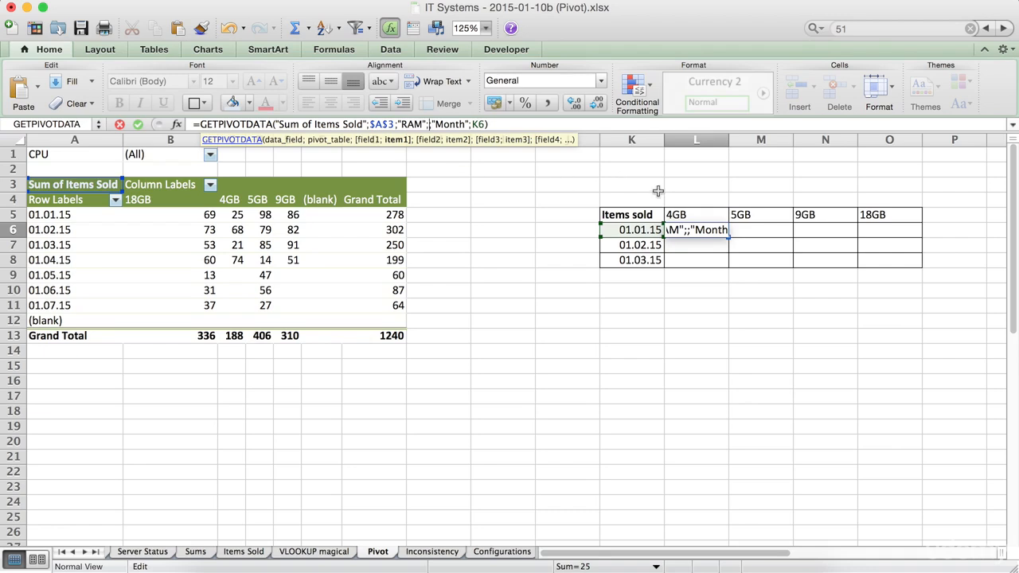
{"action": "left_click", "coordinate": [677, 217]}
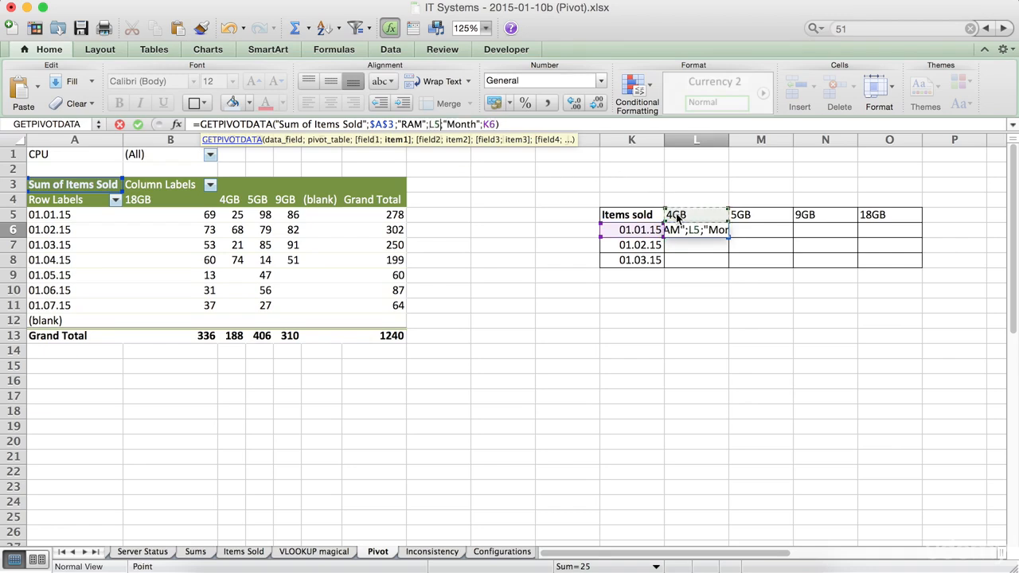
{"action": "key", "text": "Return"}
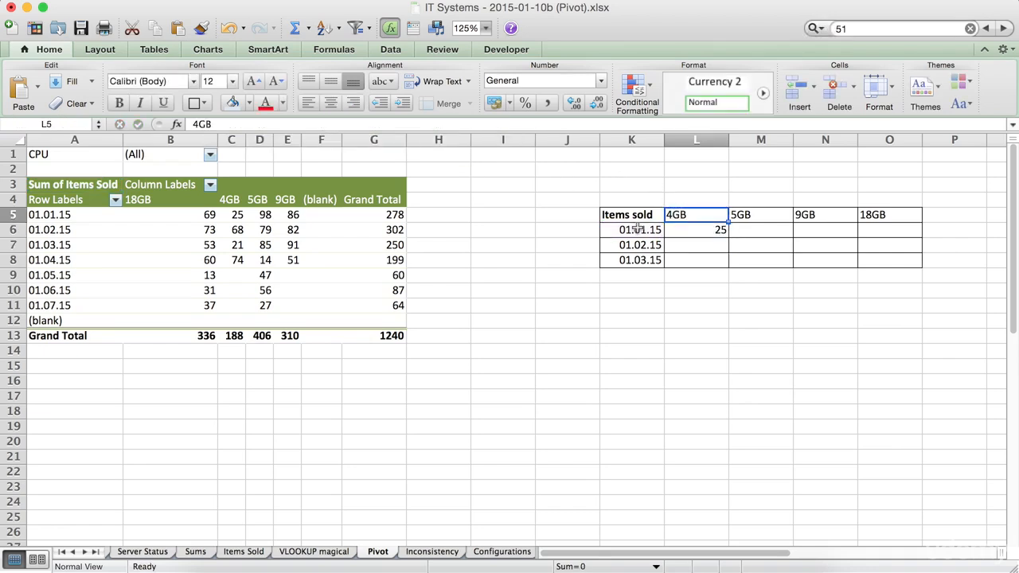
Lock column K of the Month reference in the L6 formula, making it $K6
{"action": "left_click", "coordinate": [638, 230]}
{"action": "left_click", "coordinate": [693, 211]}
{"action": "left_click", "coordinate": [691, 229]}
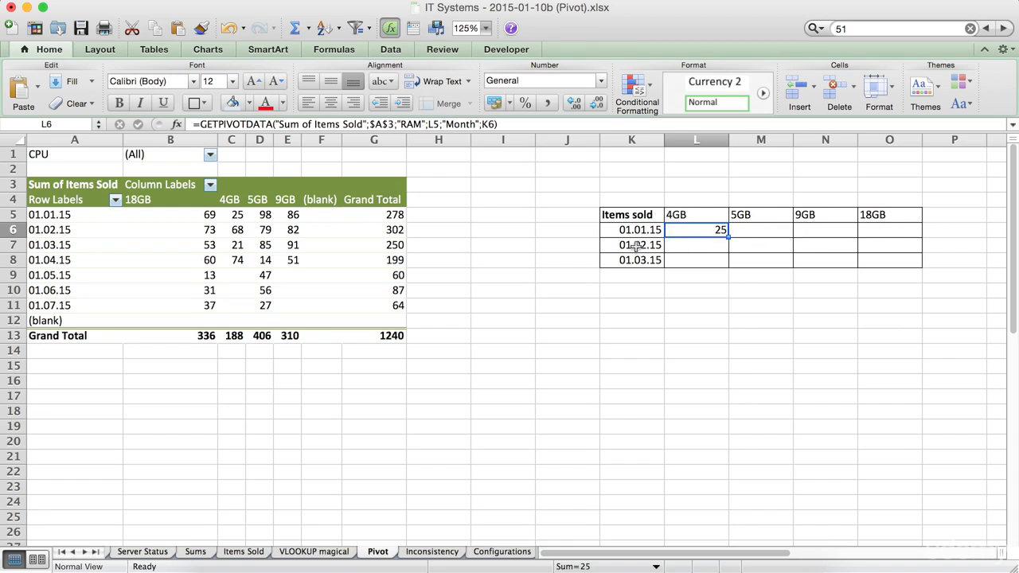
{"action": "left_click", "coordinate": [629, 139]}
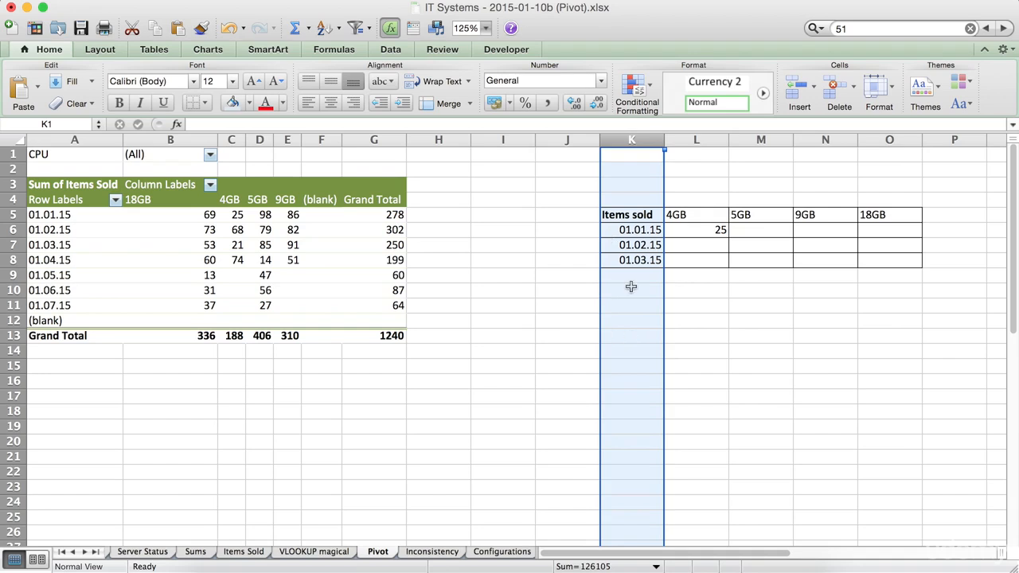
{"action": "left_click", "coordinate": [694, 231]}
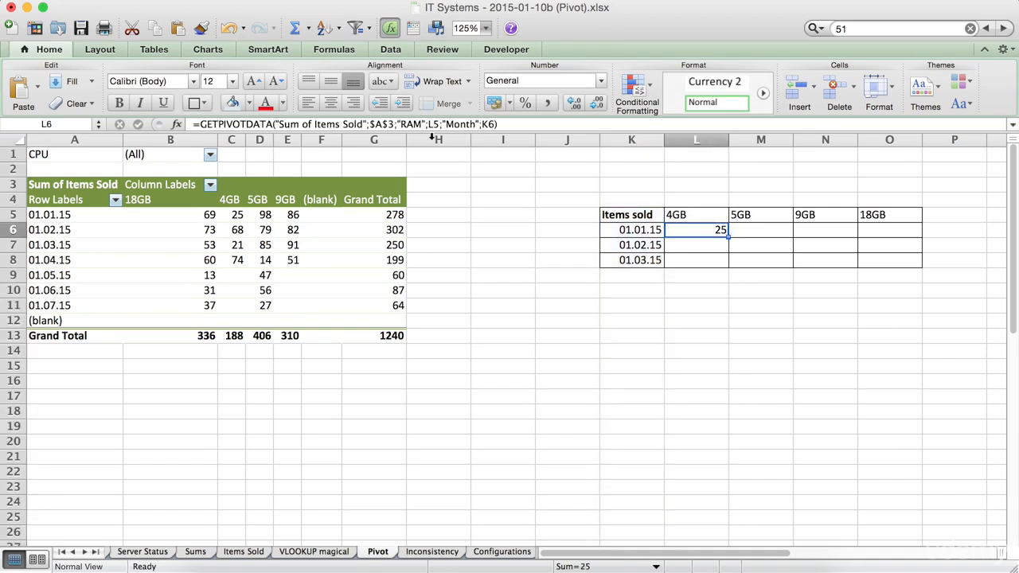
{"action": "left_click", "coordinate": [485, 124]}
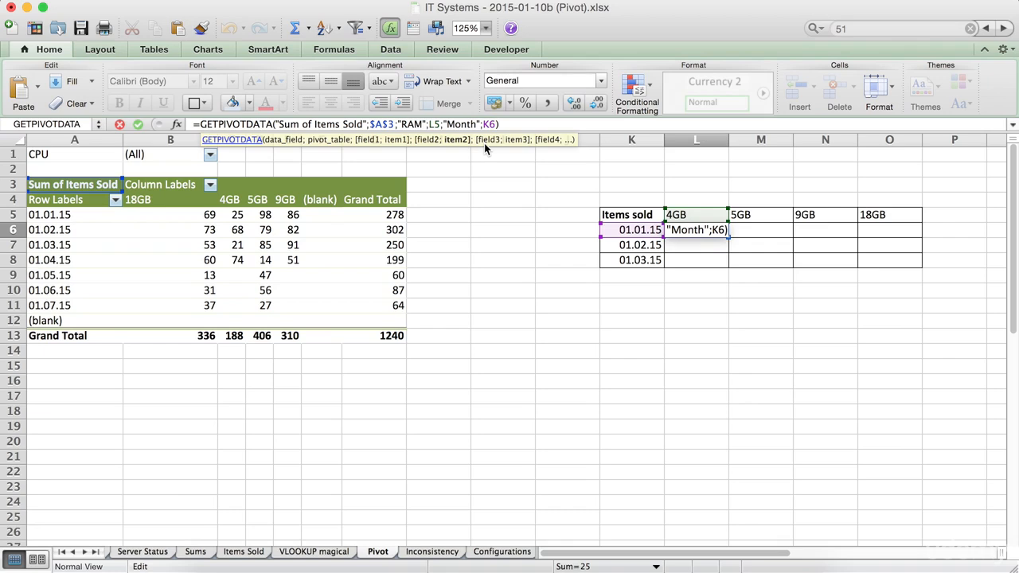
{"action": "type", "text": "$"}
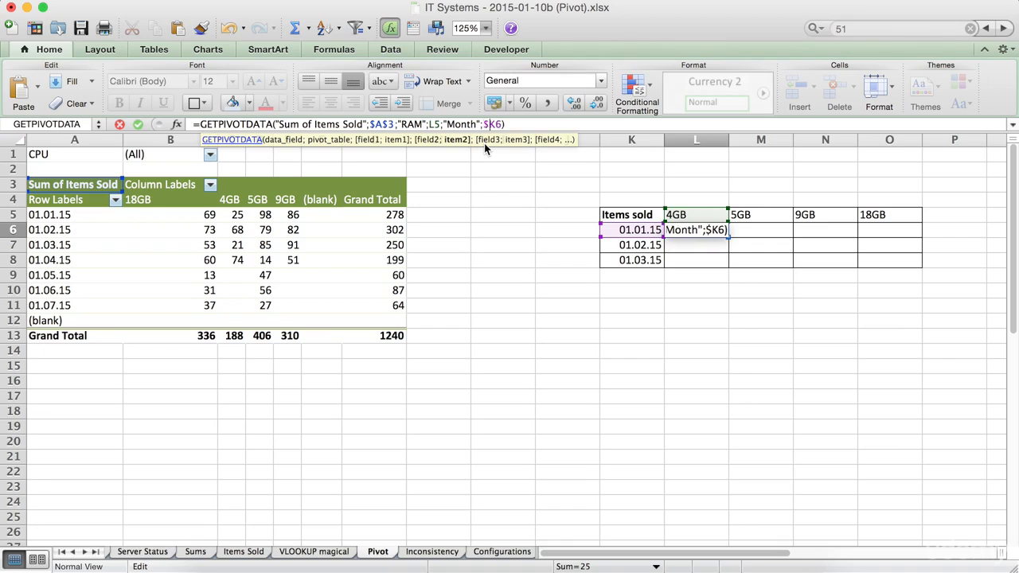
{"action": "key", "text": "Return"}
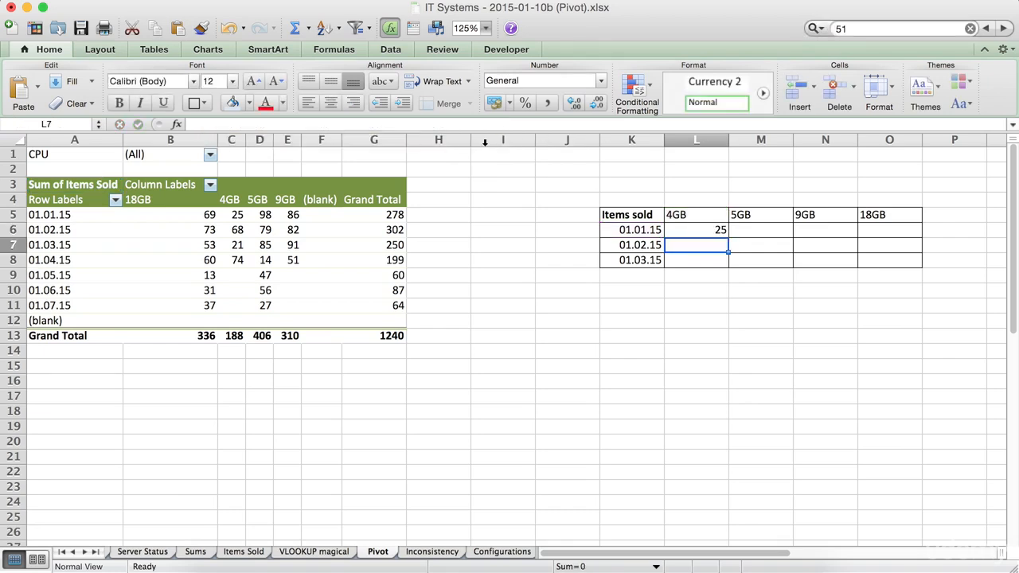
Fill the L6 formula across to O6 and check the 18GB result against the pivot table's 01.01.15 row
{"action": "left_click", "coordinate": [708, 229]}
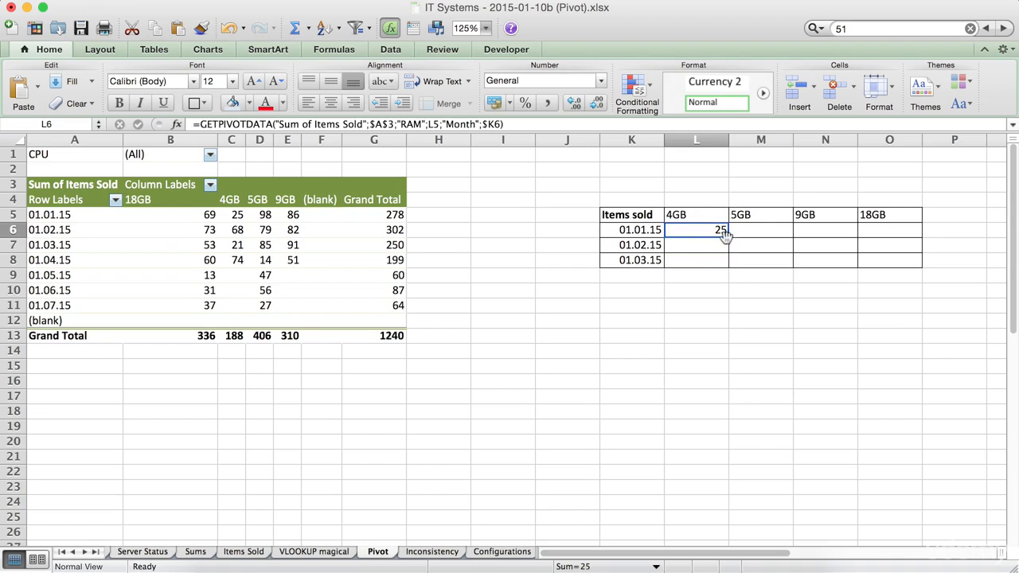
{"action": "left_click_drag", "start_coordinate": [726, 236], "coordinate": [908, 239]}
{"action": "left_click", "coordinate": [825, 320]}
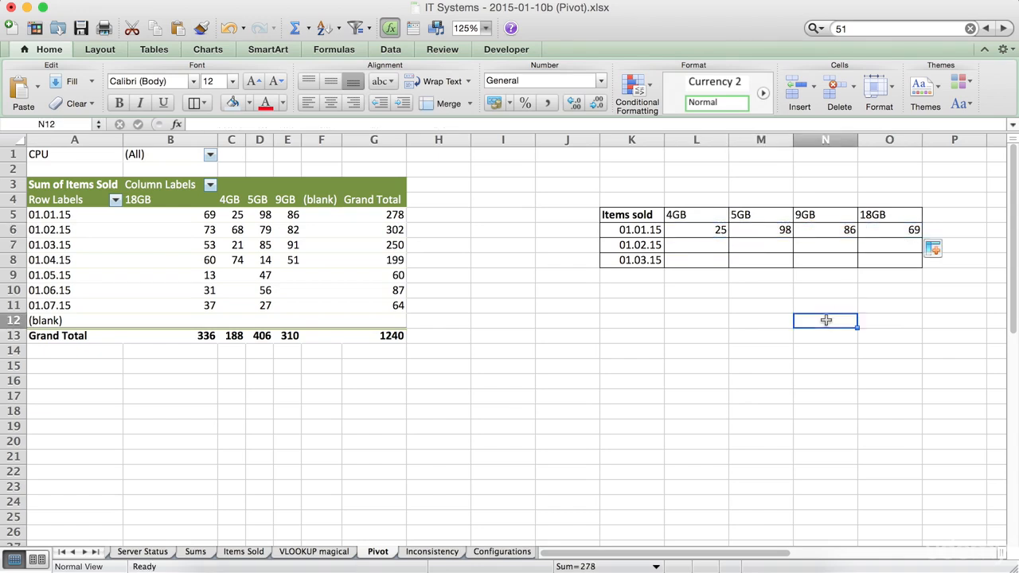
{"action": "left_click", "coordinate": [710, 227]}
{"action": "left_click", "coordinate": [885, 229]}
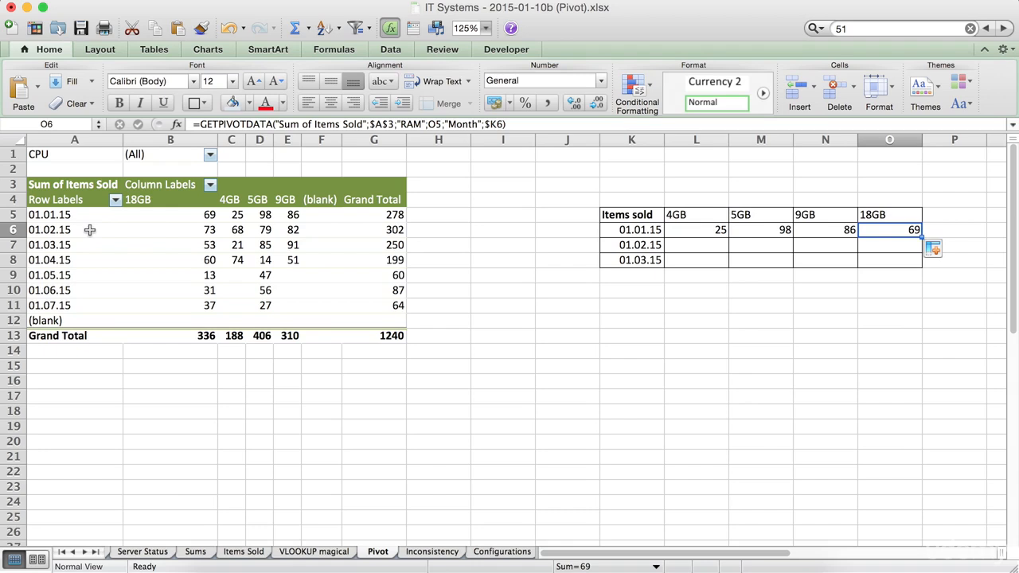
{"action": "left_click", "coordinate": [195, 217]}
{"action": "left_click", "coordinate": [435, 257]}
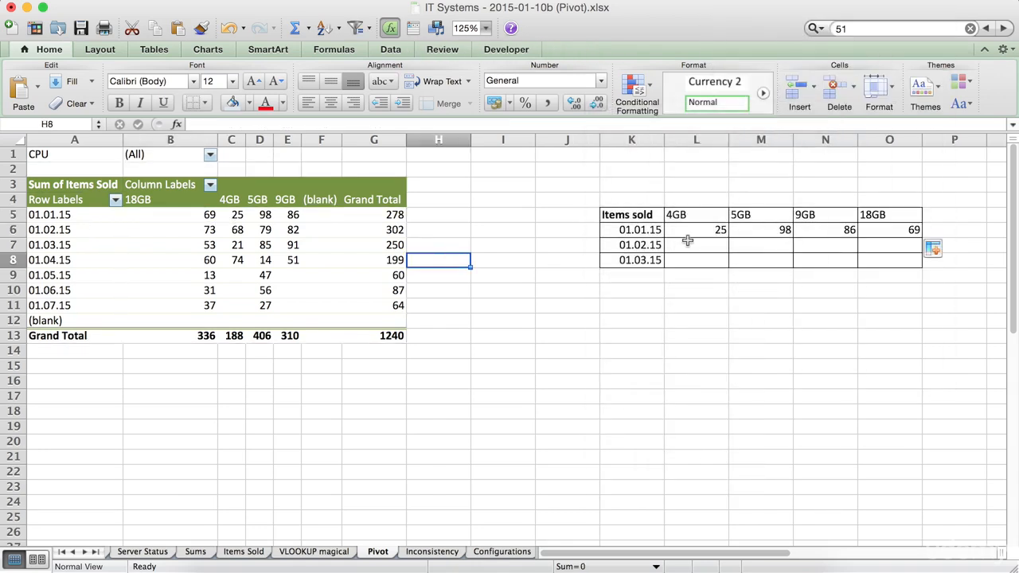
Lock row 5 of the RAM header reference in the L6 formula, making it L$5
{"action": "left_click", "coordinate": [689, 228]}
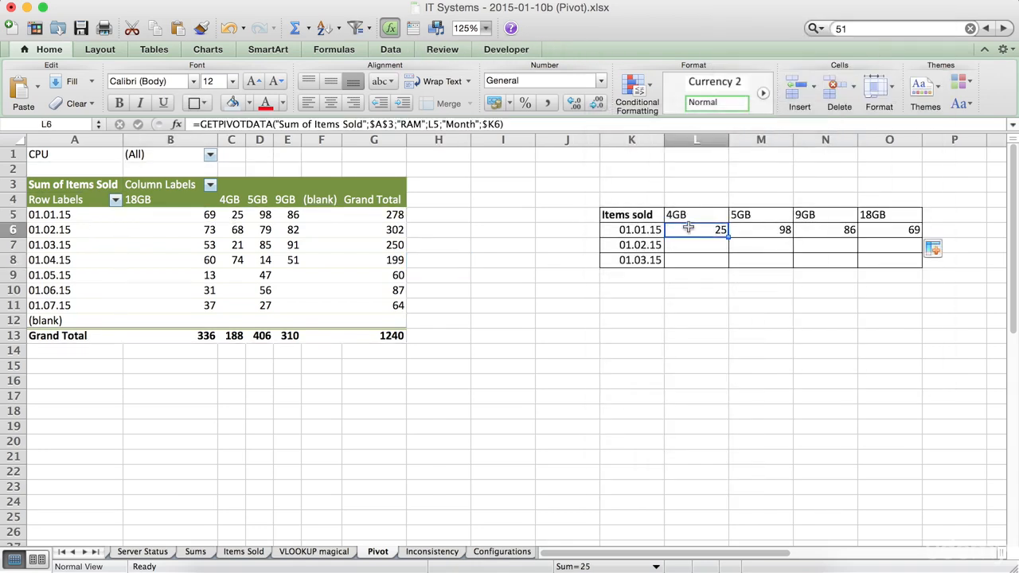
{"action": "left_click_drag", "start_coordinate": [688, 215], "coordinate": [894, 217]}
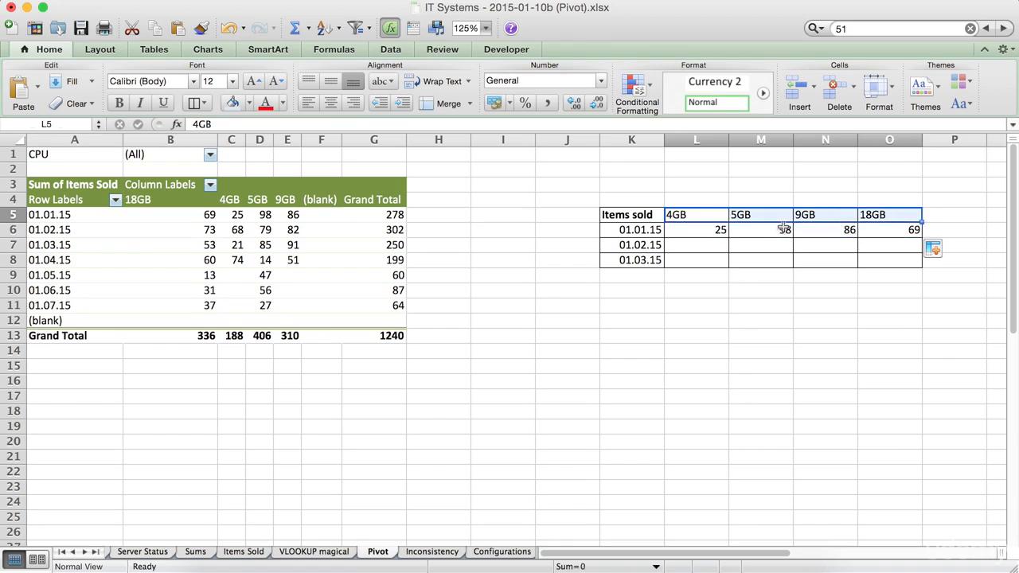
{"action": "left_click", "coordinate": [687, 230]}
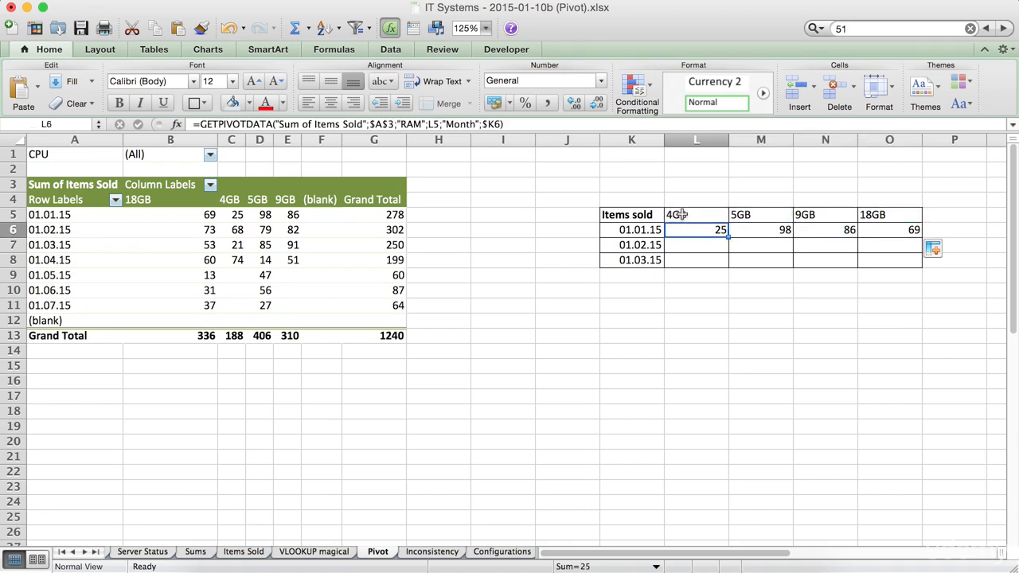
{"action": "left_click", "coordinate": [13, 215]}
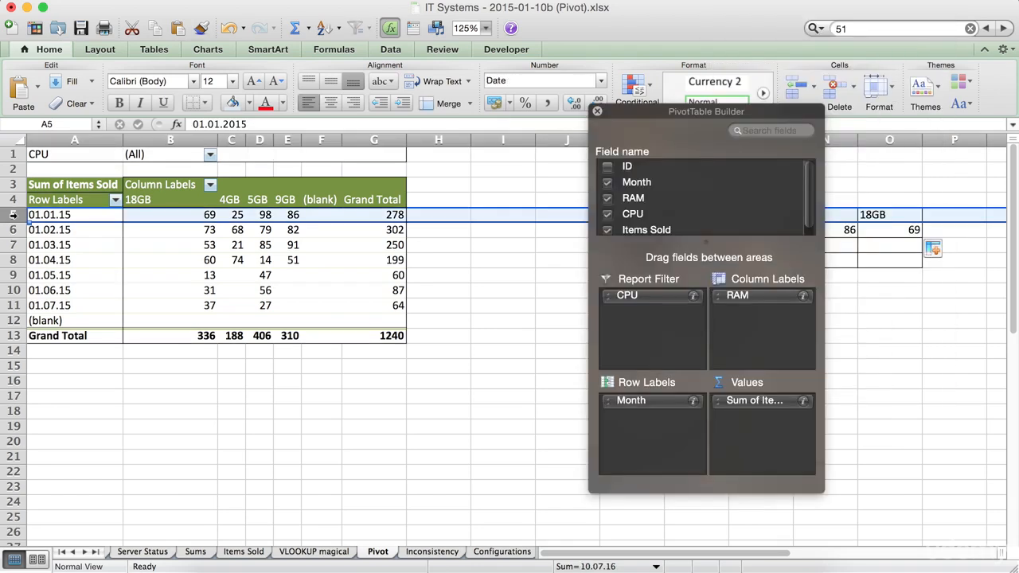
{"action": "left_click", "coordinate": [456, 230]}
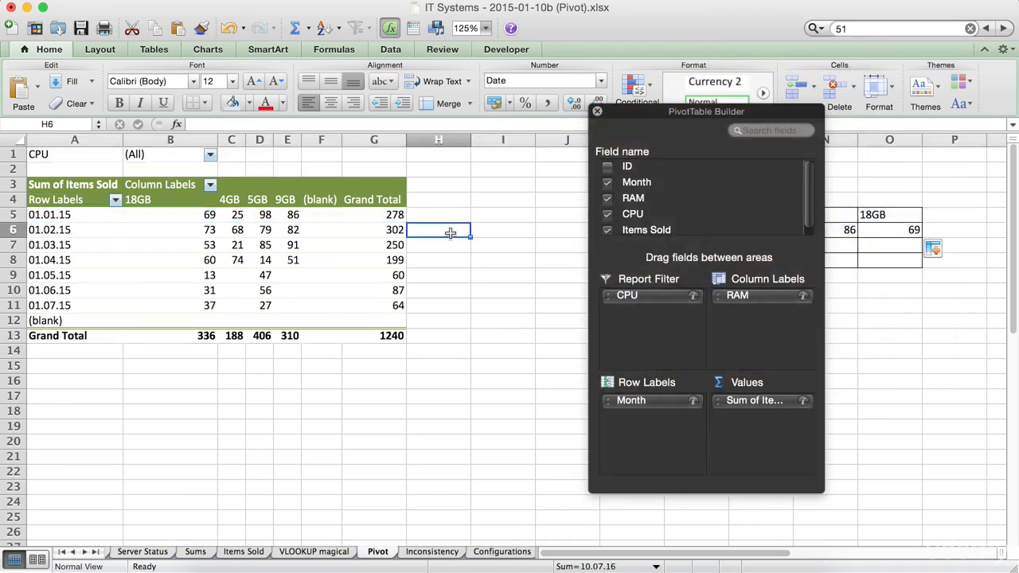
{"action": "left_click_drag", "start_coordinate": [688, 214], "coordinate": [817, 227]}
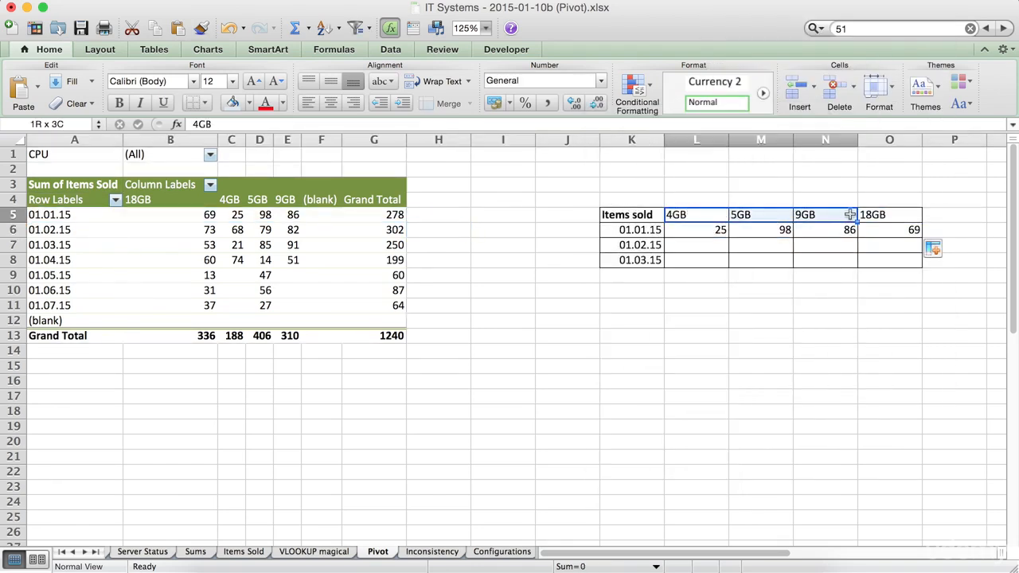
{"action": "left_click", "coordinate": [687, 229]}
{"action": "left_click", "coordinate": [436, 125]}
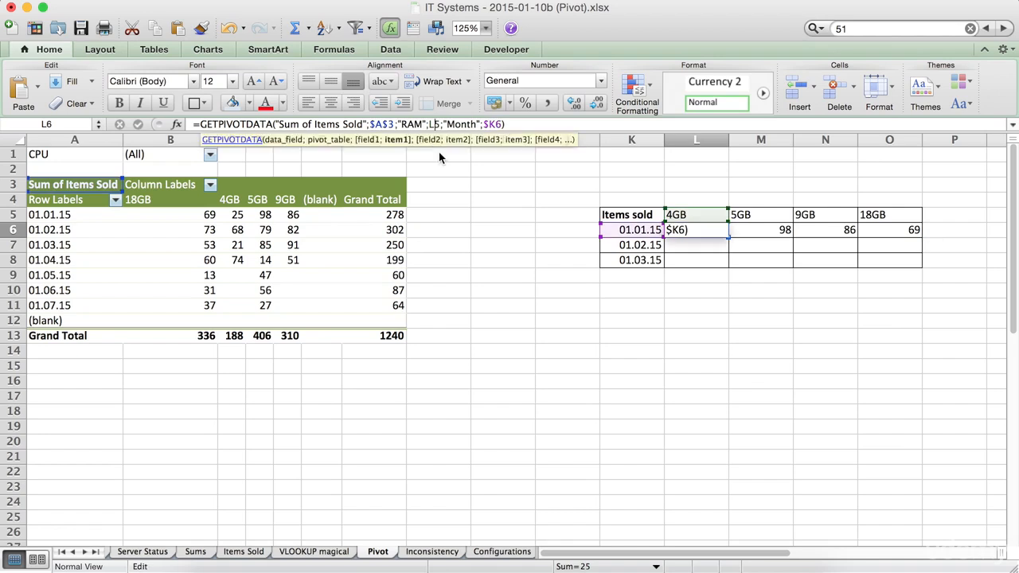
{"action": "type", "text": "$"}
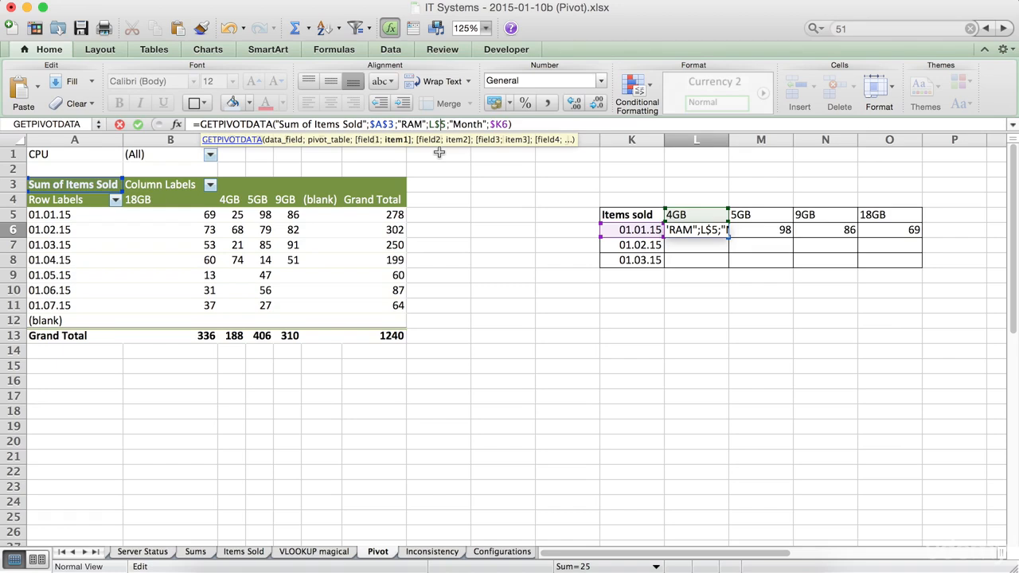
{"action": "key", "text": "Return"}
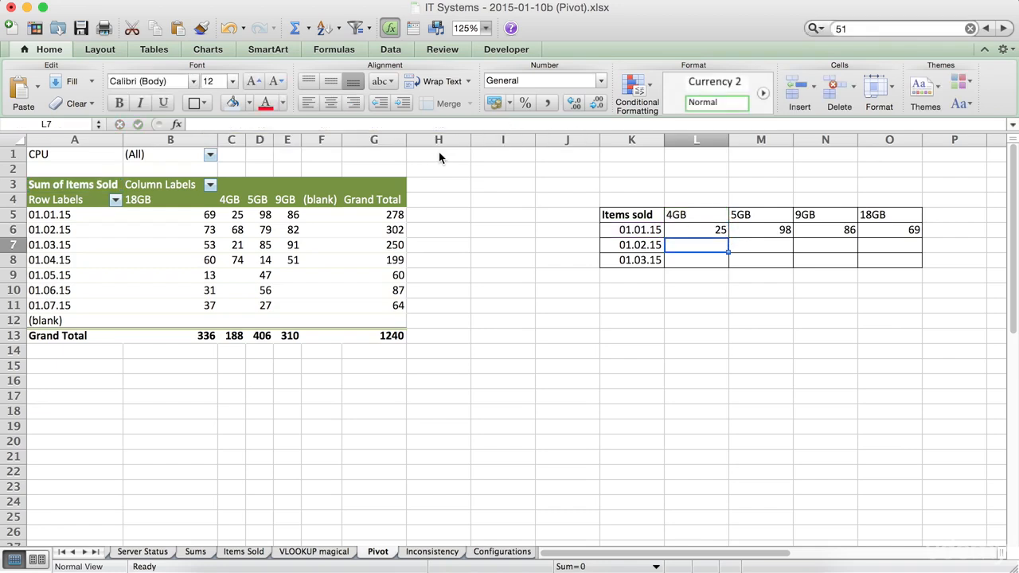
Fill the L6 formula across and down through O8, and check the 4GB value for 01.03.15 against the pivot table
{"action": "left_click", "coordinate": [717, 230]}
{"action": "left_click_drag", "start_coordinate": [727, 238], "coordinate": [921, 271]}
{"action": "left_click", "coordinate": [833, 321]}
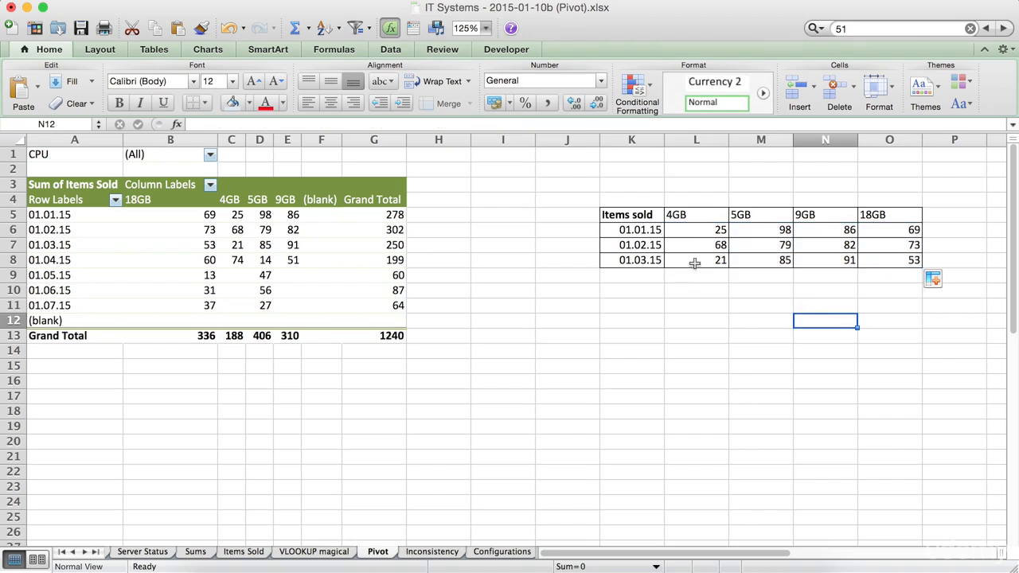
{"action": "left_click", "coordinate": [694, 263]}
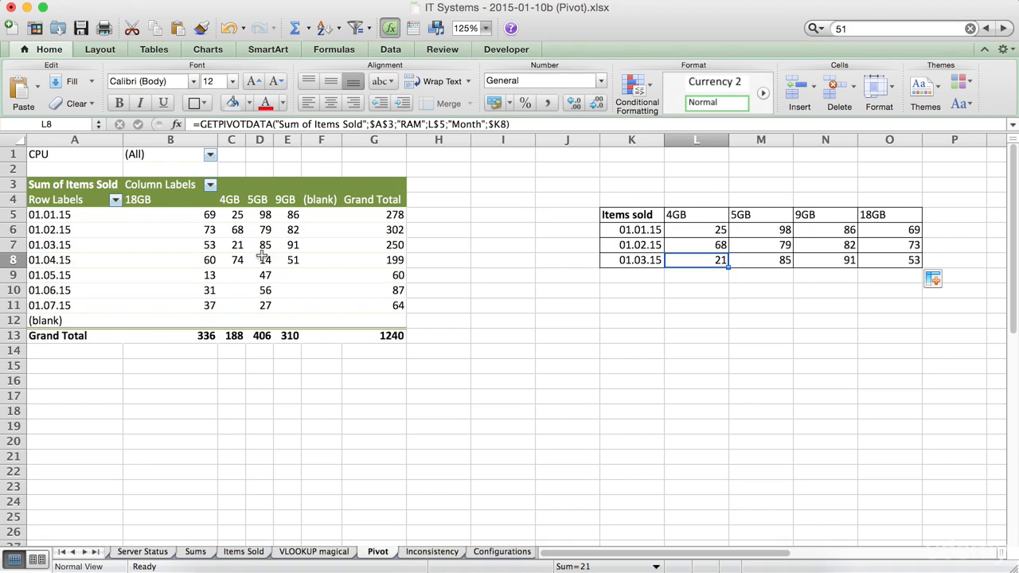
{"action": "left_click", "coordinate": [236, 244]}
{"action": "left_click", "coordinate": [503, 335]}
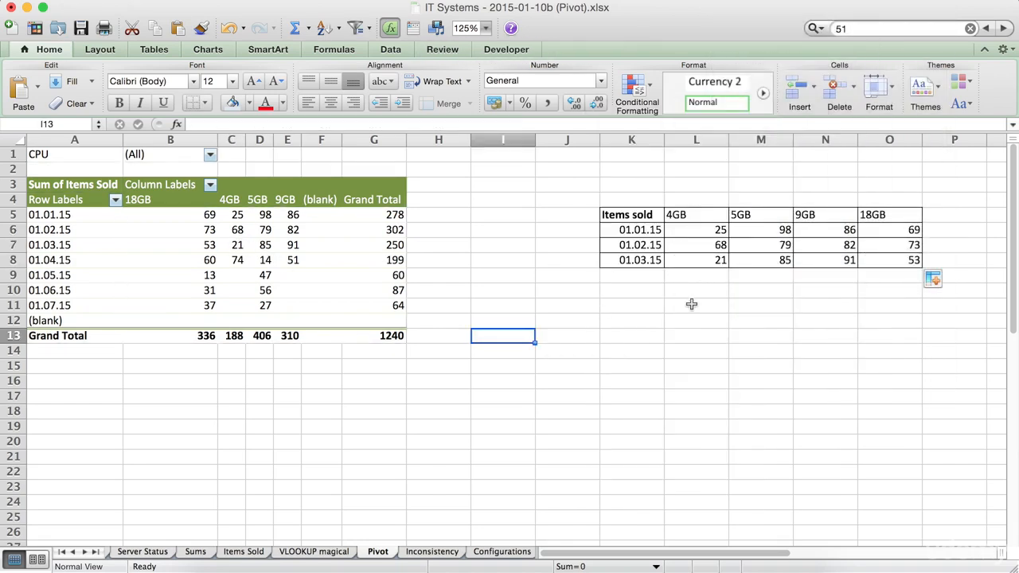
Extend the report's 01.03.15 row K8:O8 down to row 13 and set the month in K9 to 1.4.15
{"action": "left_click_drag", "start_coordinate": [643, 261], "coordinate": [924, 339]}
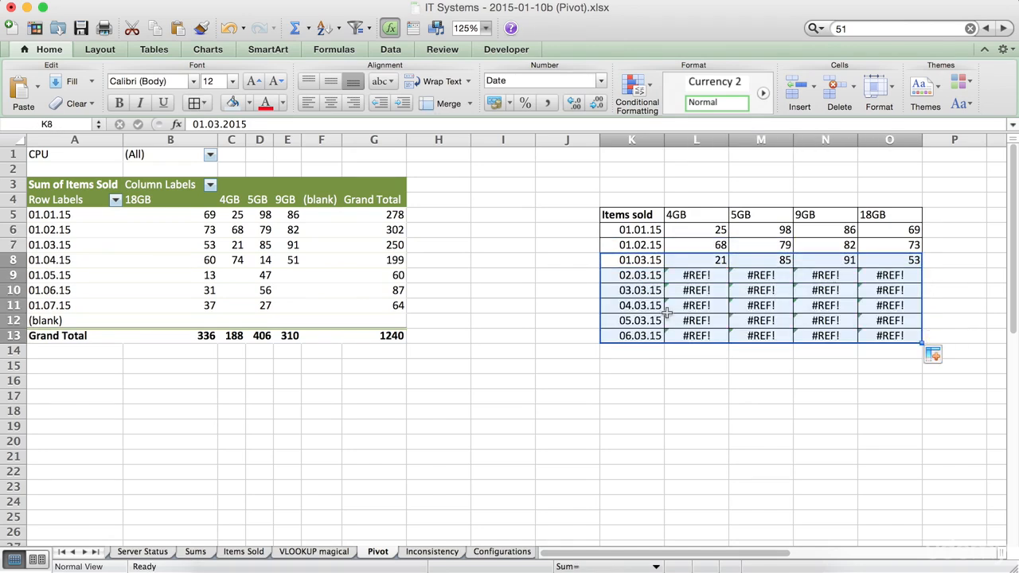
{"action": "left_click", "coordinate": [630, 279]}
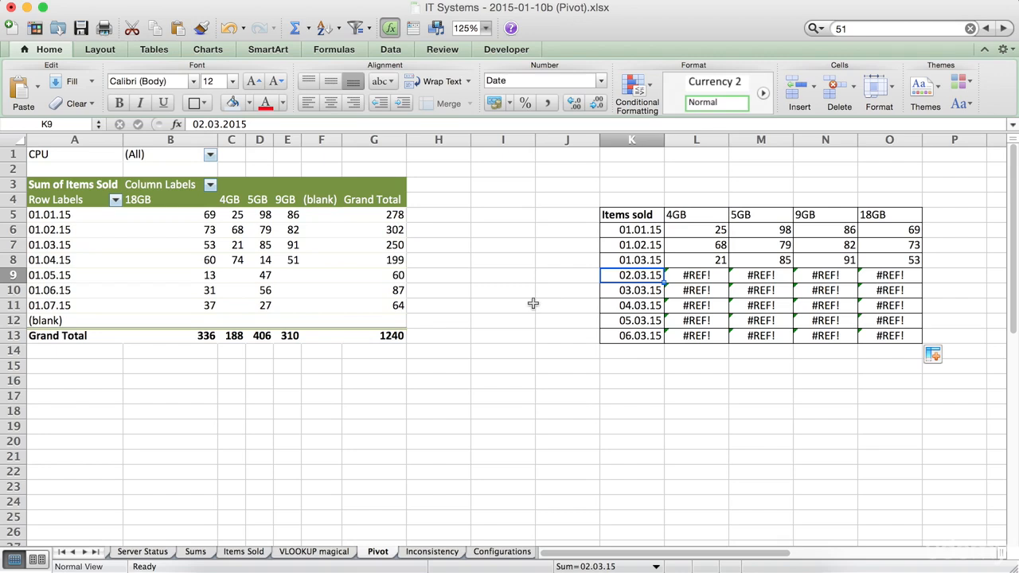
{"action": "type", "text": "1.04.15"}
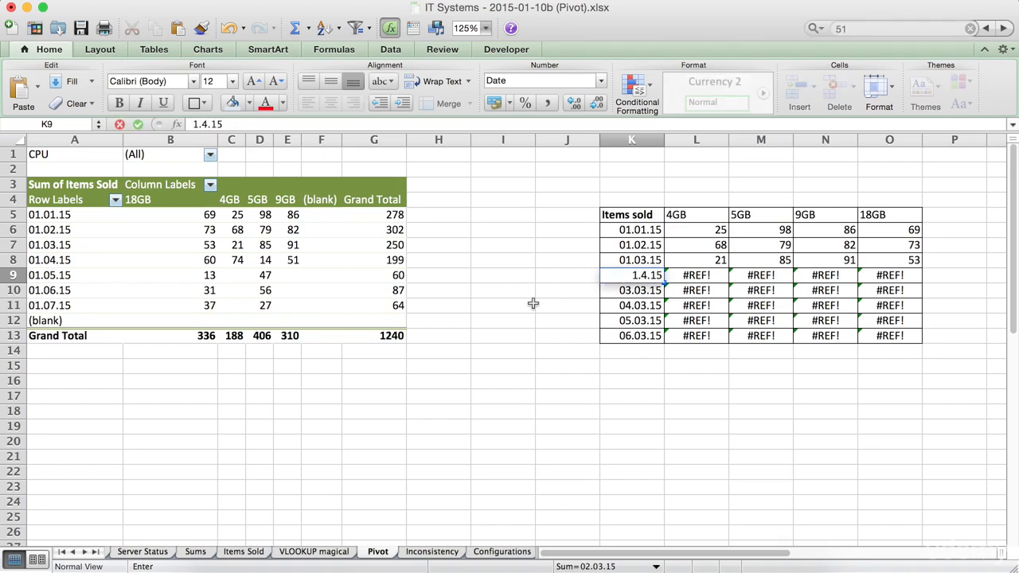
{"action": "key", "text": "Return"}
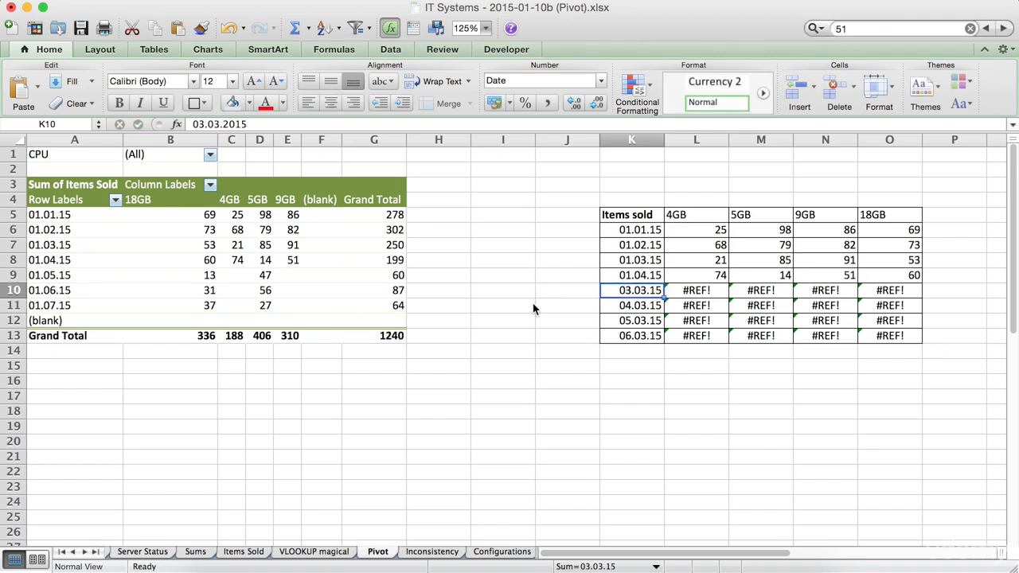
Set the month in K10 of the report to 1.5.15
{"action": "type", "text": "1.5.14"}
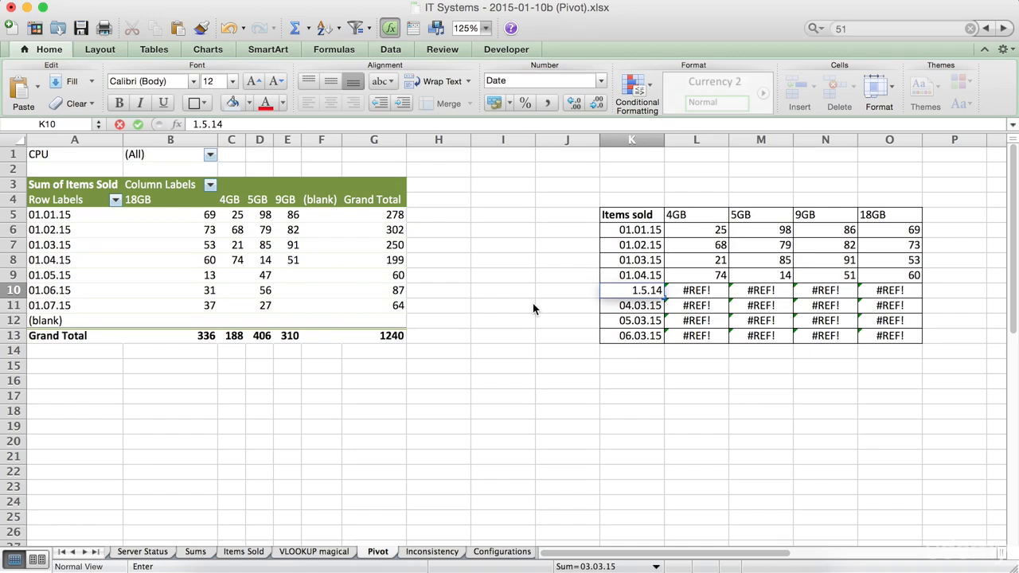
{"action": "key", "text": "Return"}
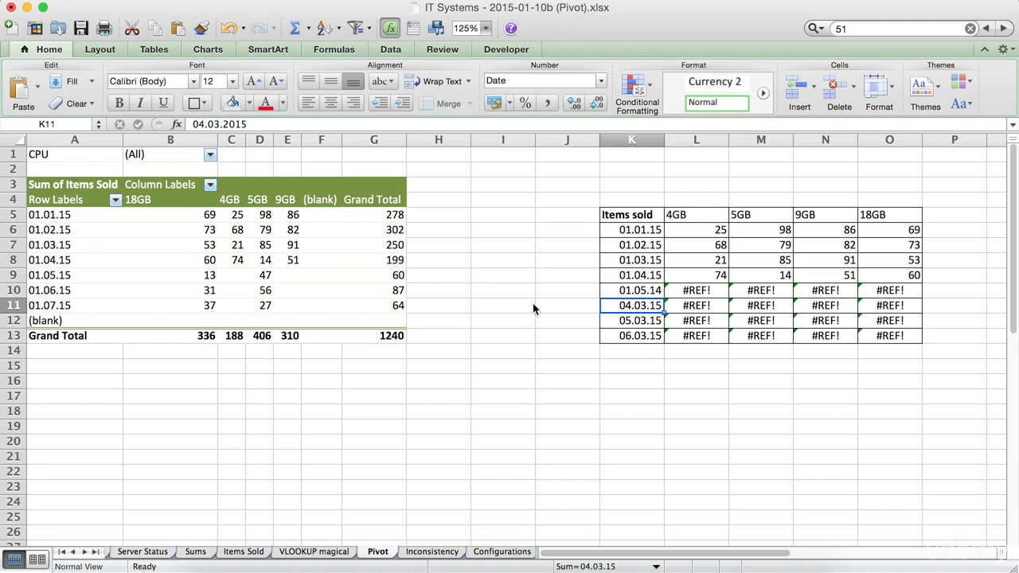
{"action": "left_click", "coordinate": [627, 291]}
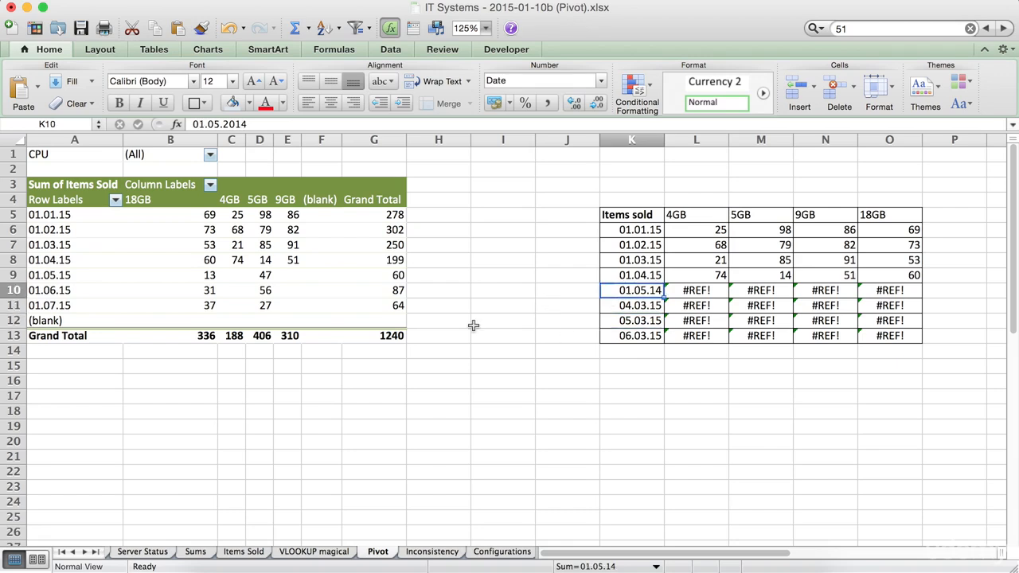
{"action": "type", "text": "15"}
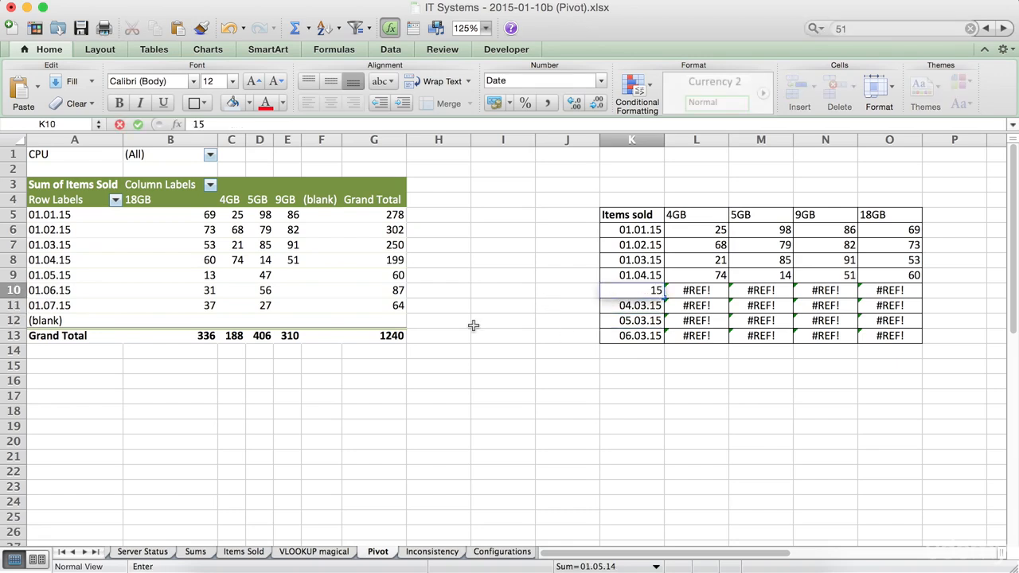
{"action": "type", "text": ".5.15"}
{"action": "key", "text": "Return"}
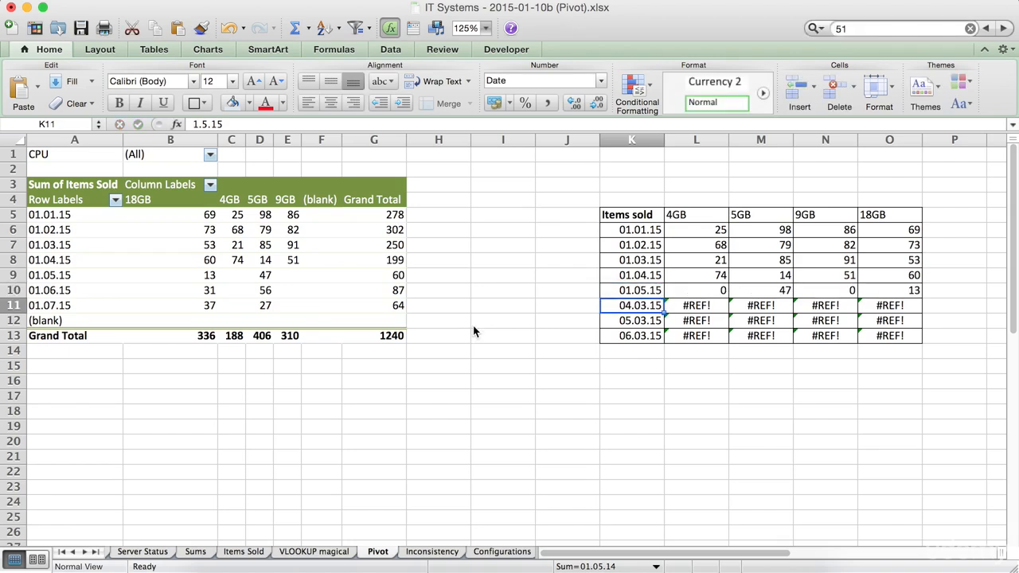
Set the report months in K11, K12 and K13 to 1.6.15, 1.7.15 and 1.8.15
{"action": "type", "text": "1.06.15"}
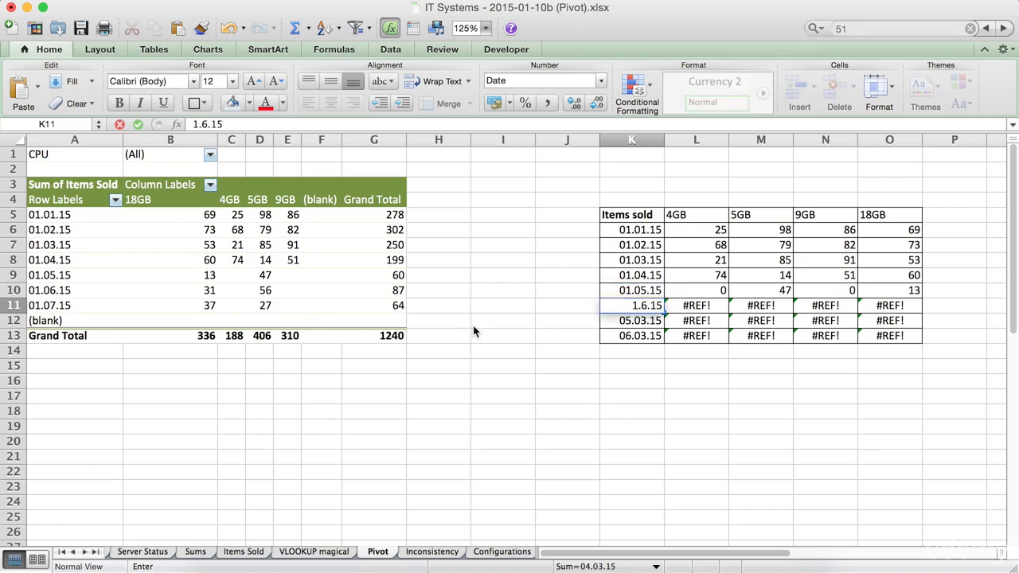
{"action": "key", "text": "Return"}
{"action": "type", "text": "1"}
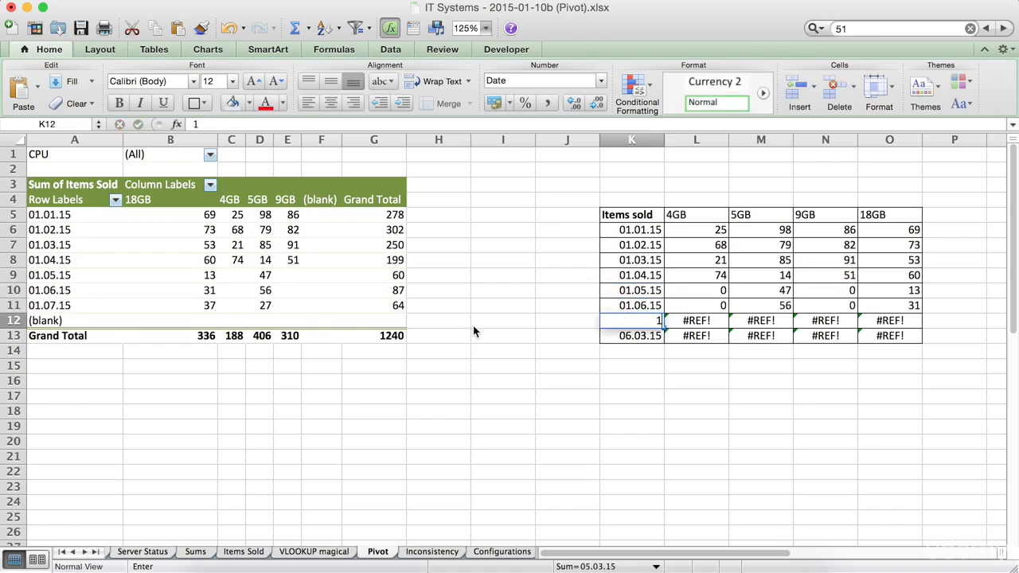
{"action": "type", "text": ".07.15"}
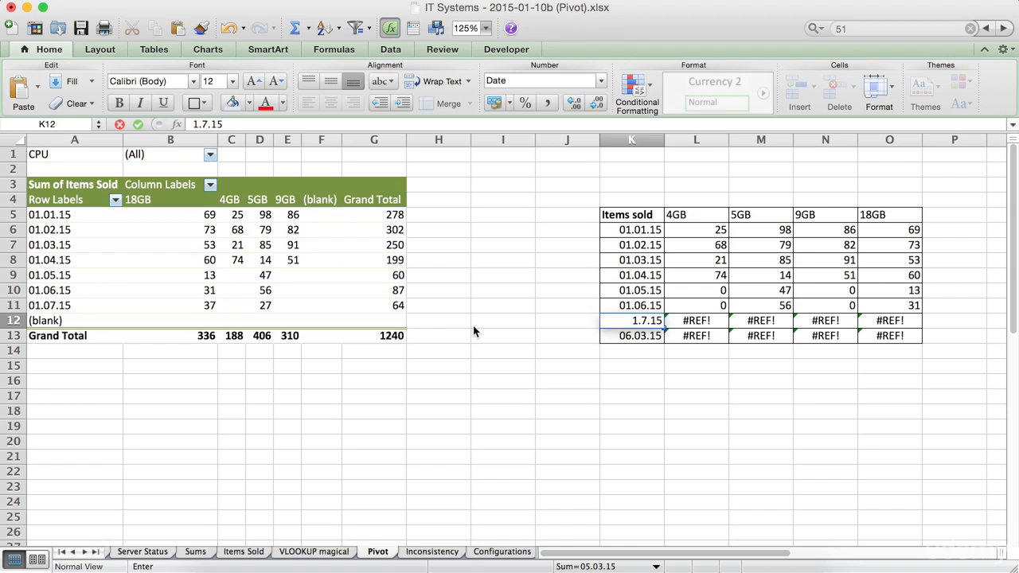
{"action": "key", "text": "Return"}
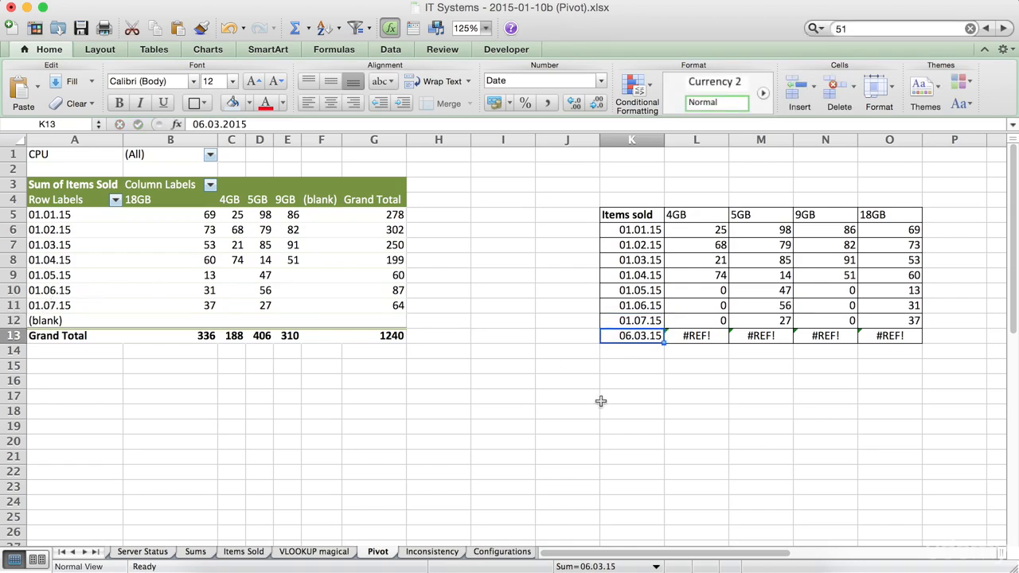
{"action": "type", "text": "1.08.15"}
{"action": "key", "text": "Return"}
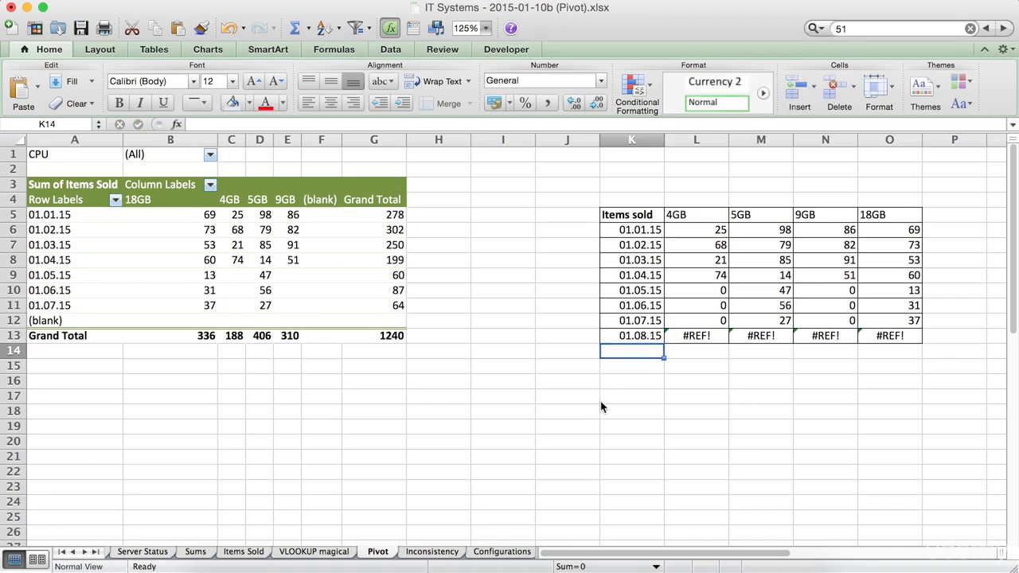
Look at the source data on the Inconsistency sheet and refresh the data of the pivot table on the Pivot sheet
{"action": "left_click", "coordinate": [416, 554]}
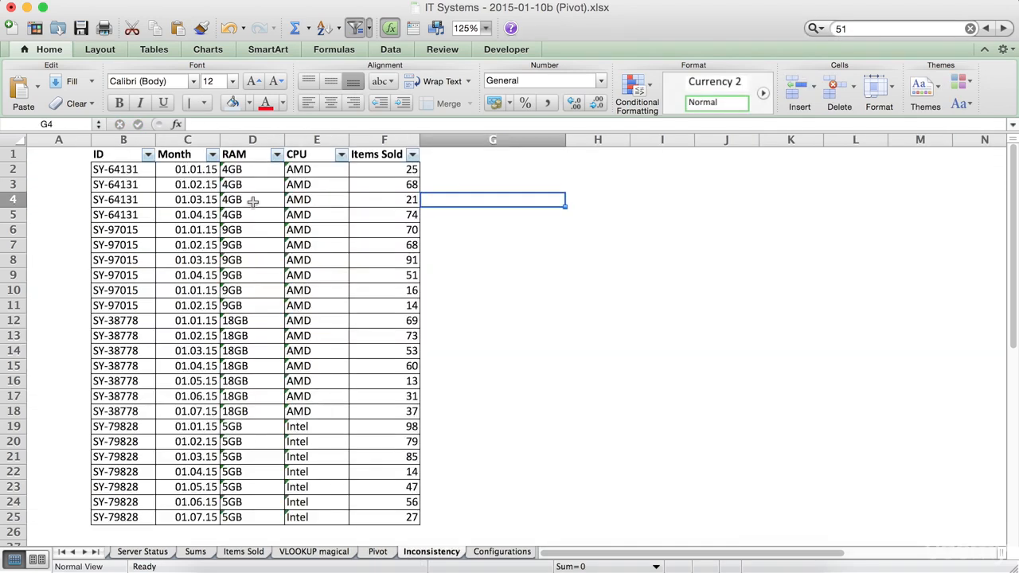
{"action": "left_click", "coordinate": [377, 552]}
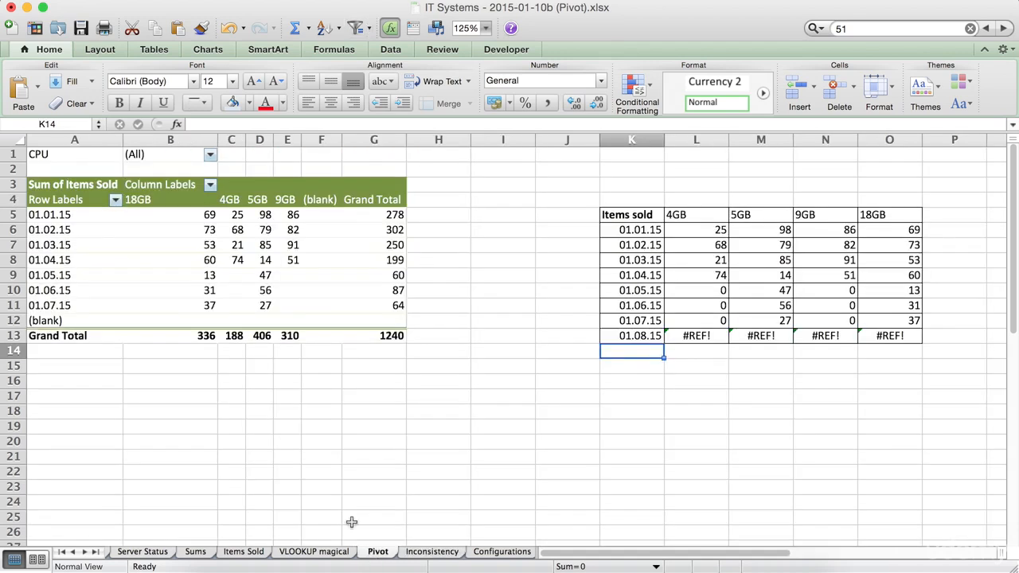
{"action": "left_click", "coordinate": [128, 246]}
{"action": "right_click", "coordinate": [127, 247]}
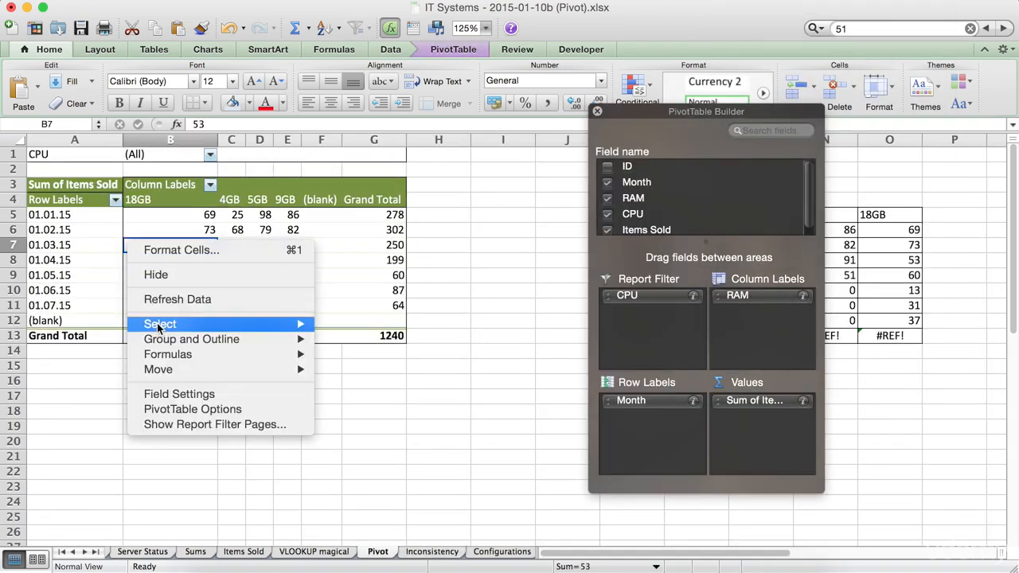
{"action": "left_click", "coordinate": [163, 298]}
{"action": "left_click", "coordinate": [508, 333]}
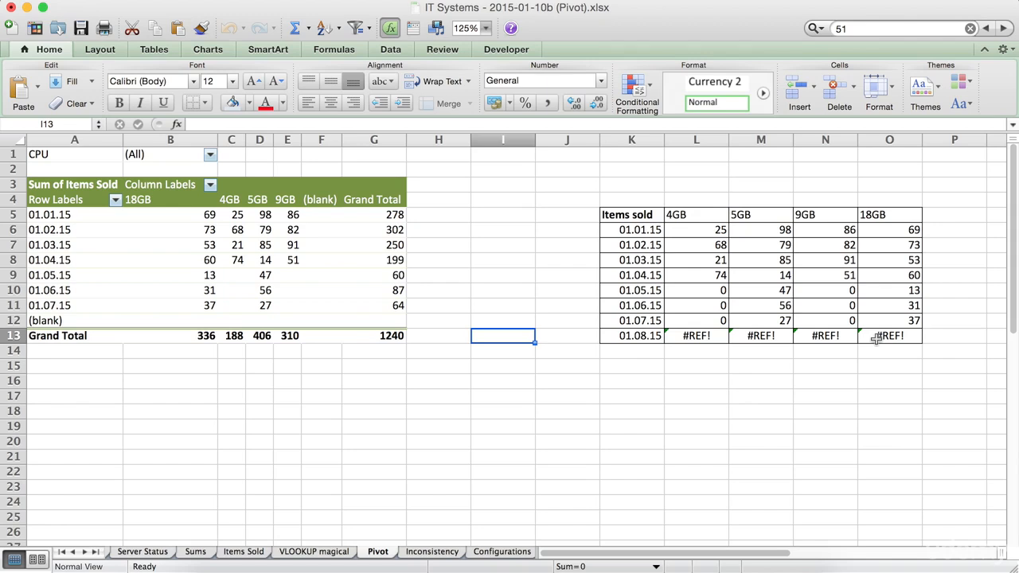
Wrap the L6 GETPIVOTDATA formula in IFERROR with an empty string "" as the error value
{"action": "left_click", "coordinate": [701, 339]}
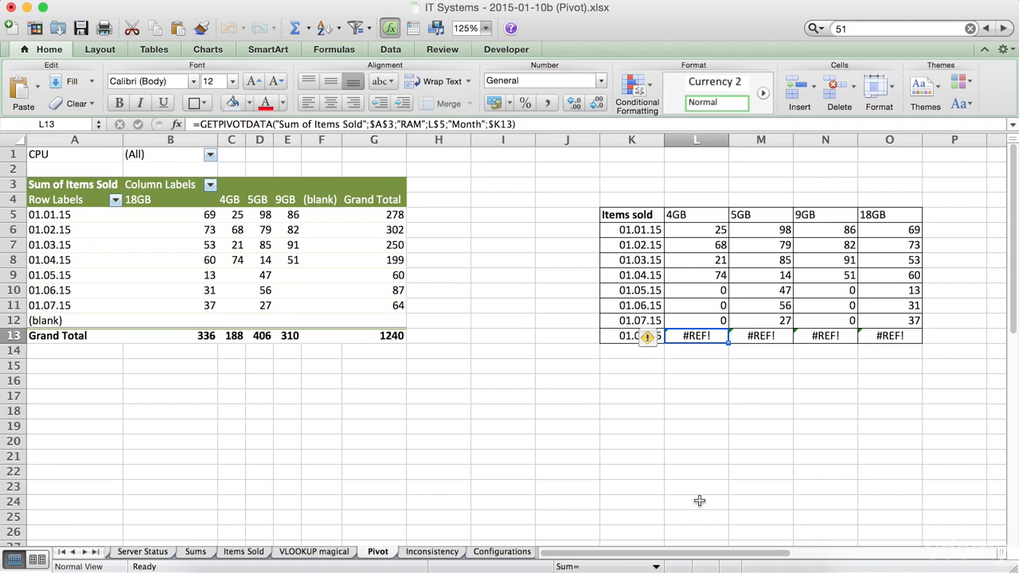
{"action": "left_click", "coordinate": [693, 231]}
{"action": "left_click", "coordinate": [199, 125]}
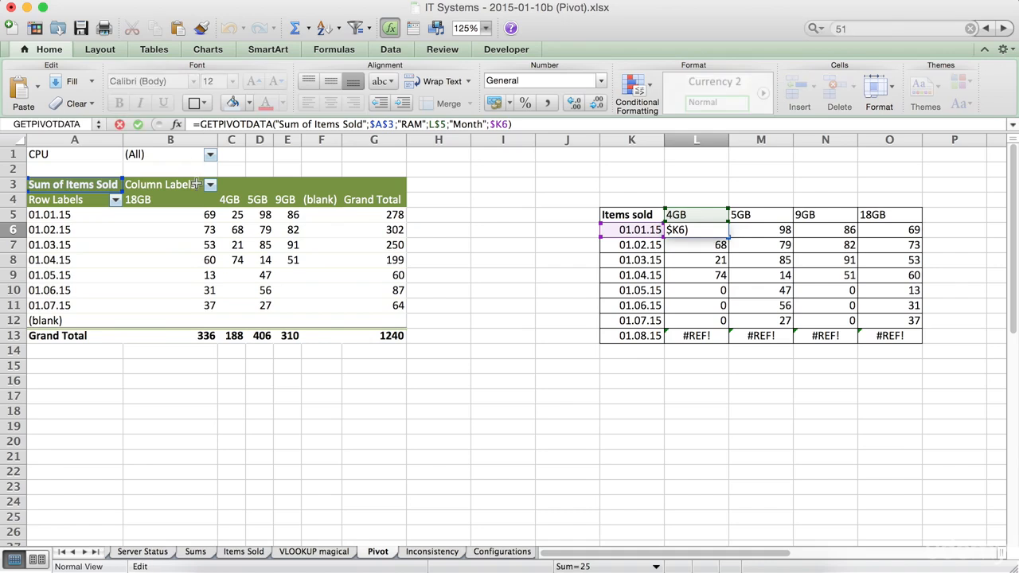
{"action": "type", "text": "IF"}
{"action": "type", "text": "ERRO"}
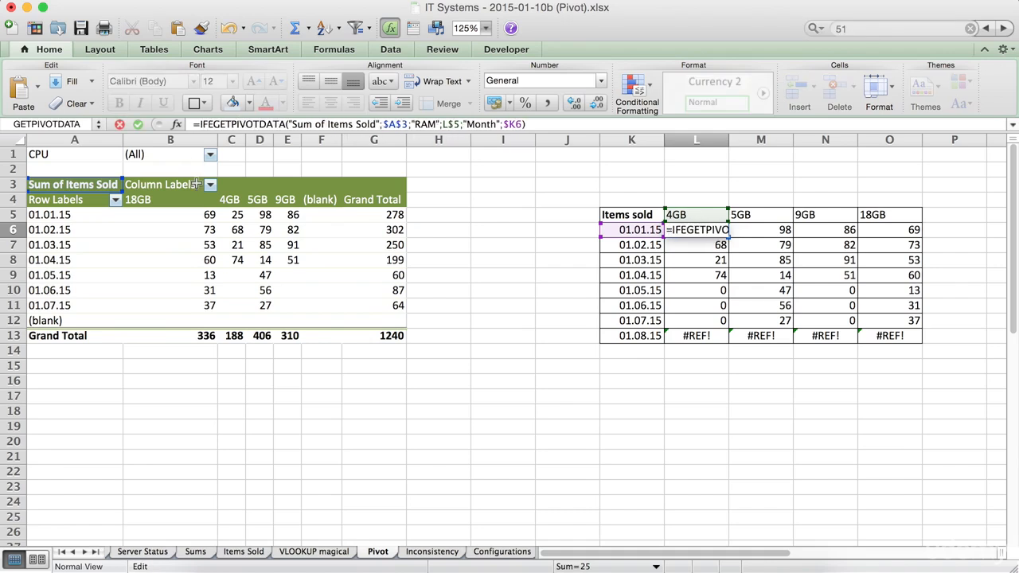
{"action": "type", "text": "R("}
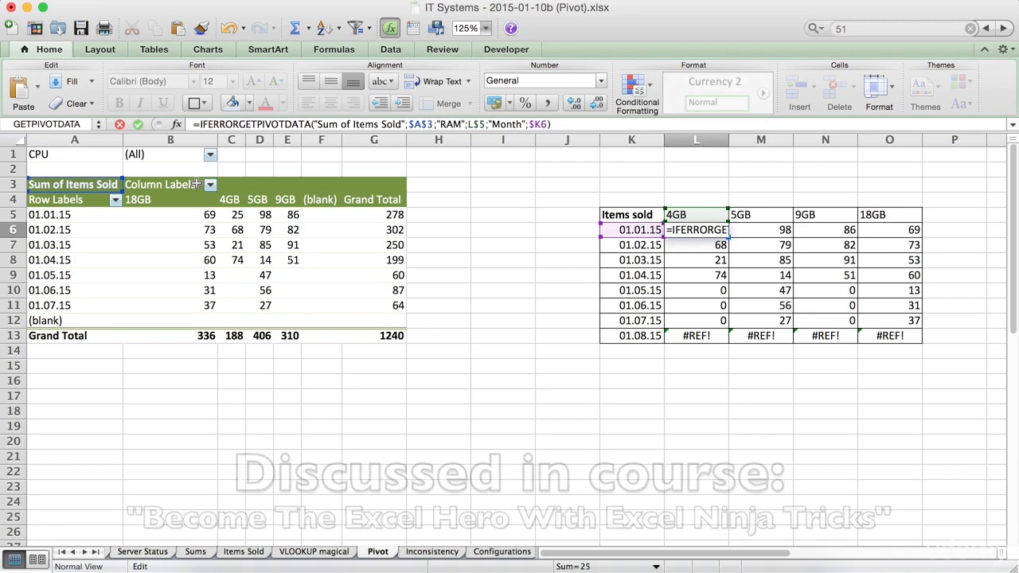
{"action": "left_click", "coordinate": [571, 124]}
{"action": "type", "text": ";"}
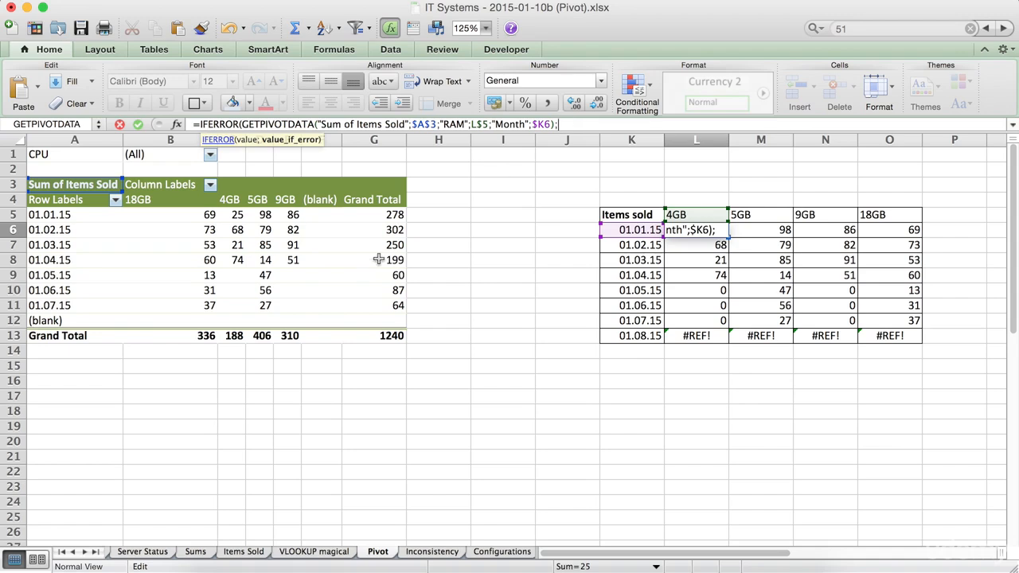
{"action": "type", "text": "\"\")"}
{"action": "key", "text": "Return"}
Fill the L6 formula across and down through O13, and check the 4GB value for 01.03.15 against the pivot table
{"action": "left_click", "coordinate": [685, 233]}
{"action": "left_click_drag", "start_coordinate": [728, 238], "coordinate": [919, 344]}
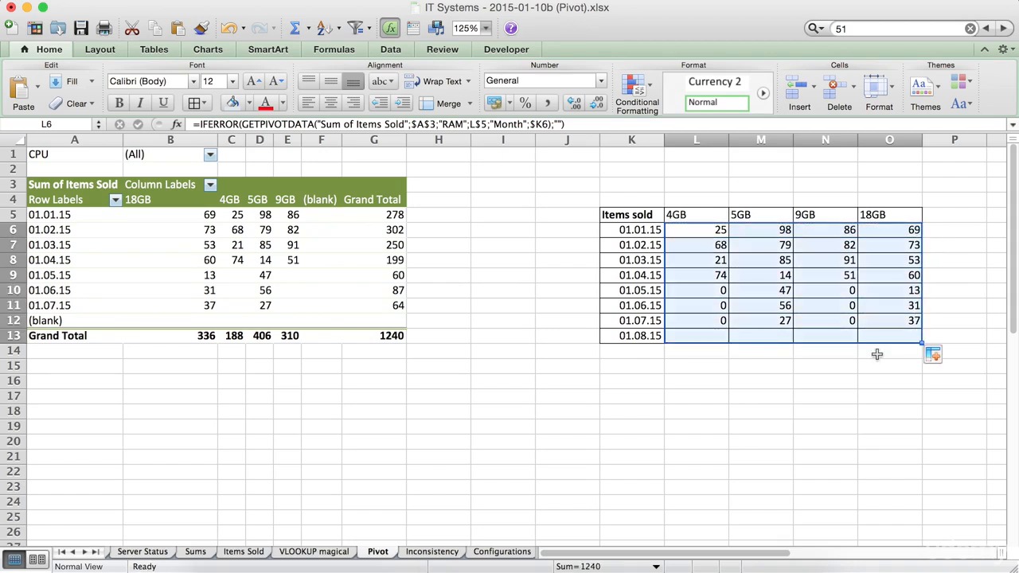
{"action": "left_click", "coordinate": [763, 397]}
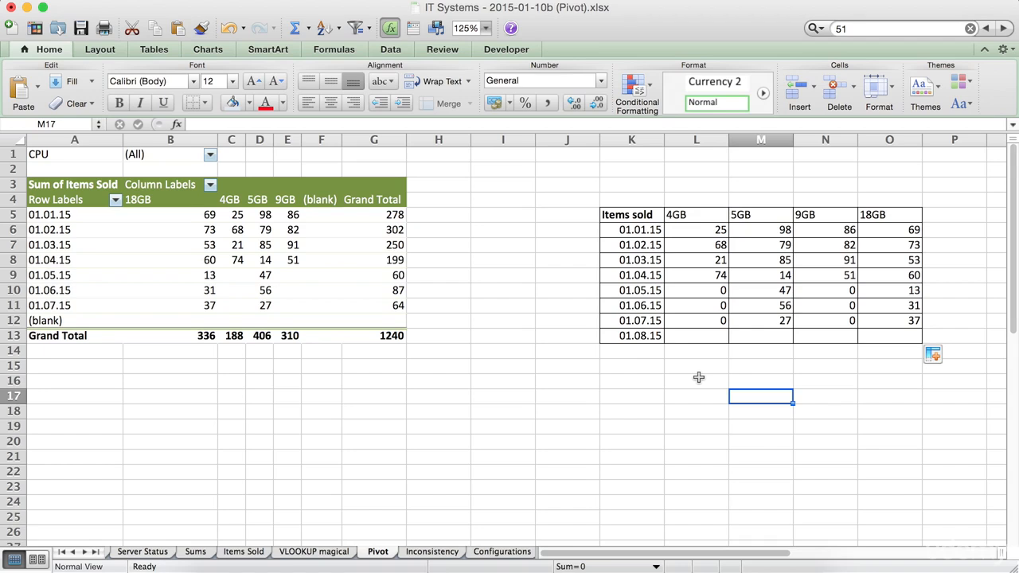
{"action": "left_click", "coordinate": [702, 265]}
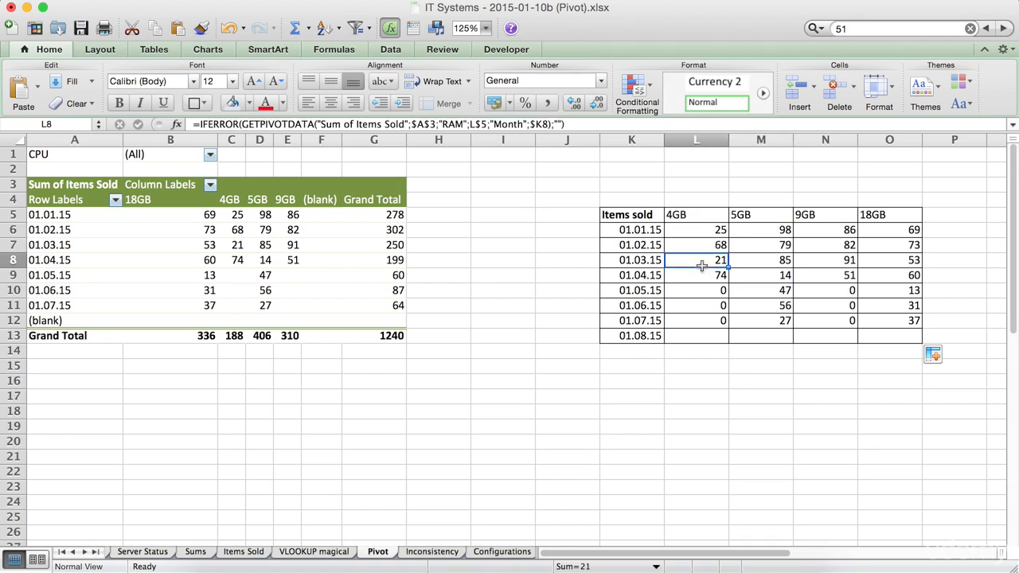
{"action": "left_click", "coordinate": [231, 245]}
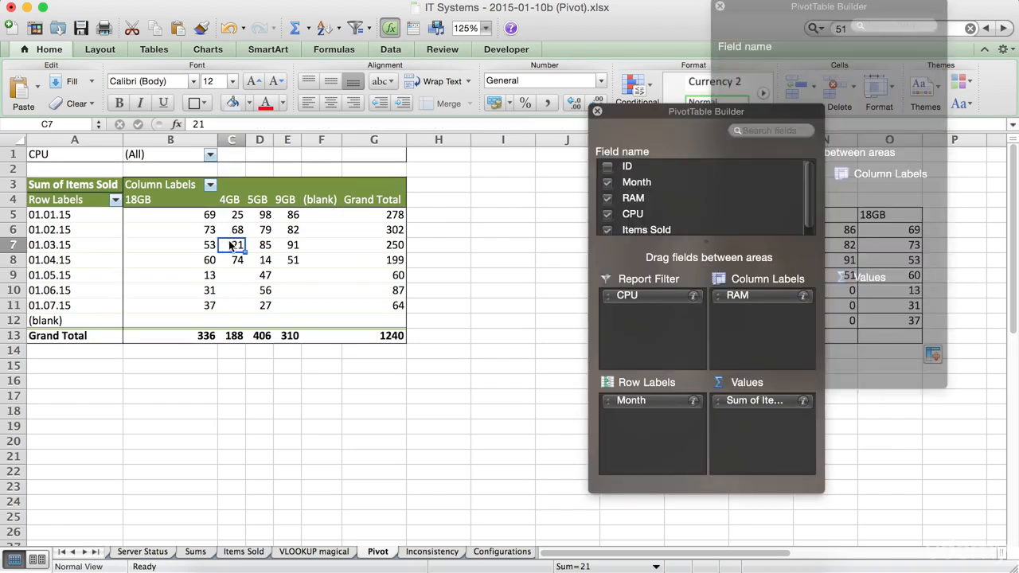
{"action": "left_click", "coordinate": [488, 306]}
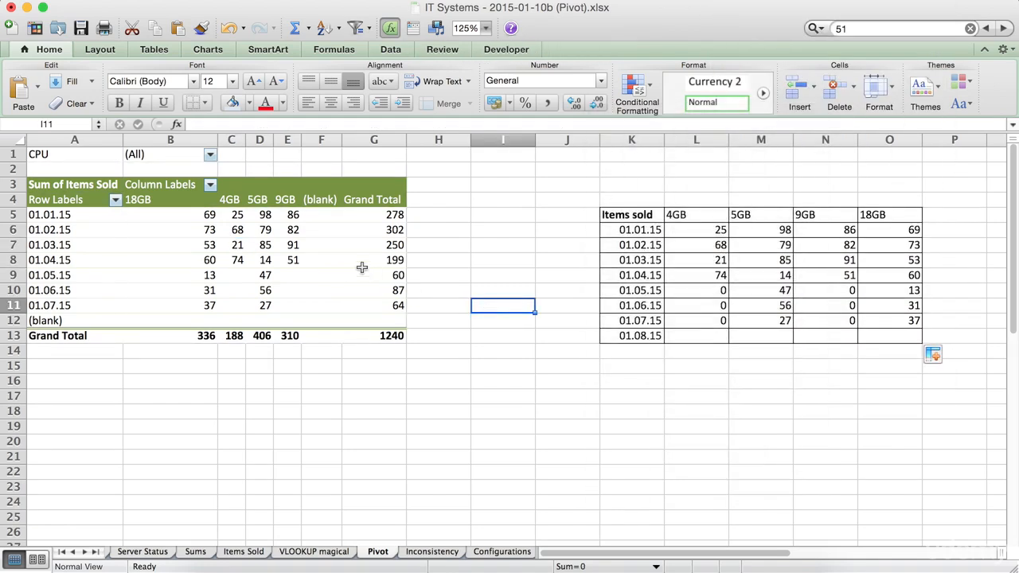
Swap the pivot table's layout so RAM forms the row labels and Month forms the column labels
{"action": "left_click", "coordinate": [362, 263]}
{"action": "left_click_drag", "start_coordinate": [737, 299], "coordinate": [745, 342]}
{"action": "left_click", "coordinate": [469, 382]}
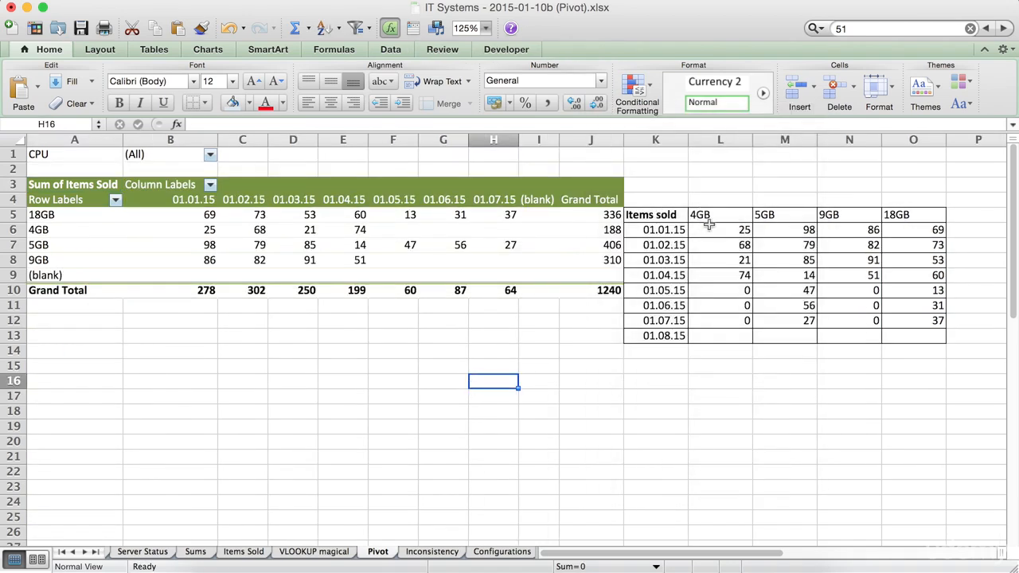
Move the Month field from the pivot table's column labels to its row labels beneath RAM
{"action": "left_click", "coordinate": [494, 275]}
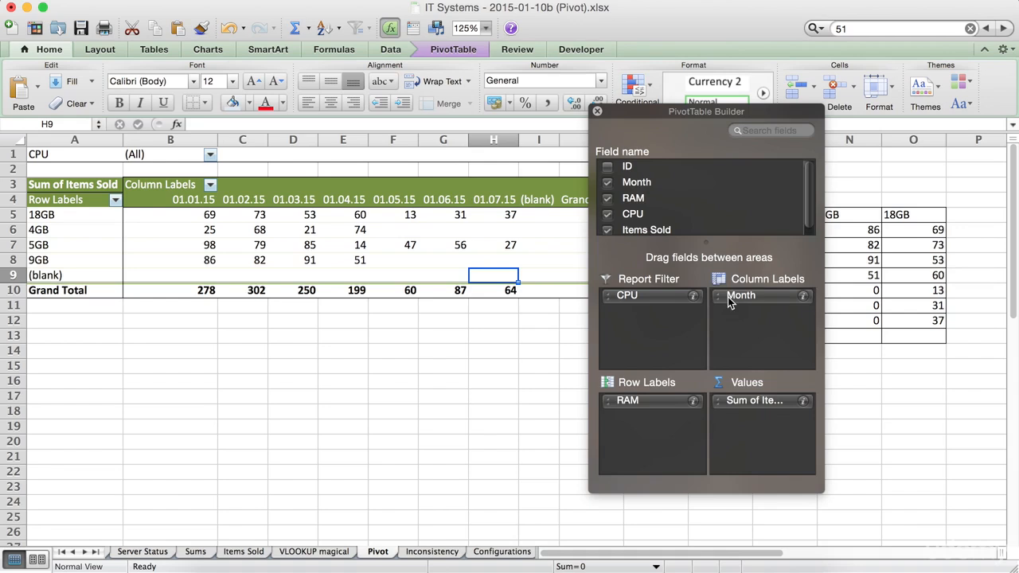
{"action": "left_click_drag", "start_coordinate": [728, 297], "coordinate": [641, 437]}
{"action": "left_click", "coordinate": [482, 428]}
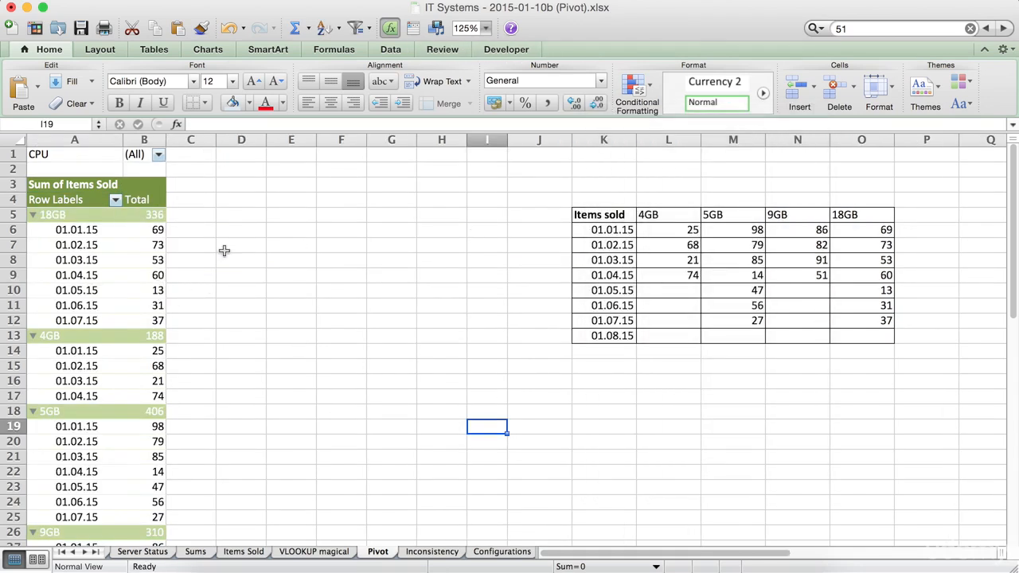
Try removing the Month field from the pivot table's row labels, and undo the removal
{"action": "left_click", "coordinate": [156, 244]}
{"action": "left_click_drag", "start_coordinate": [629, 421], "coordinate": [641, 205]}
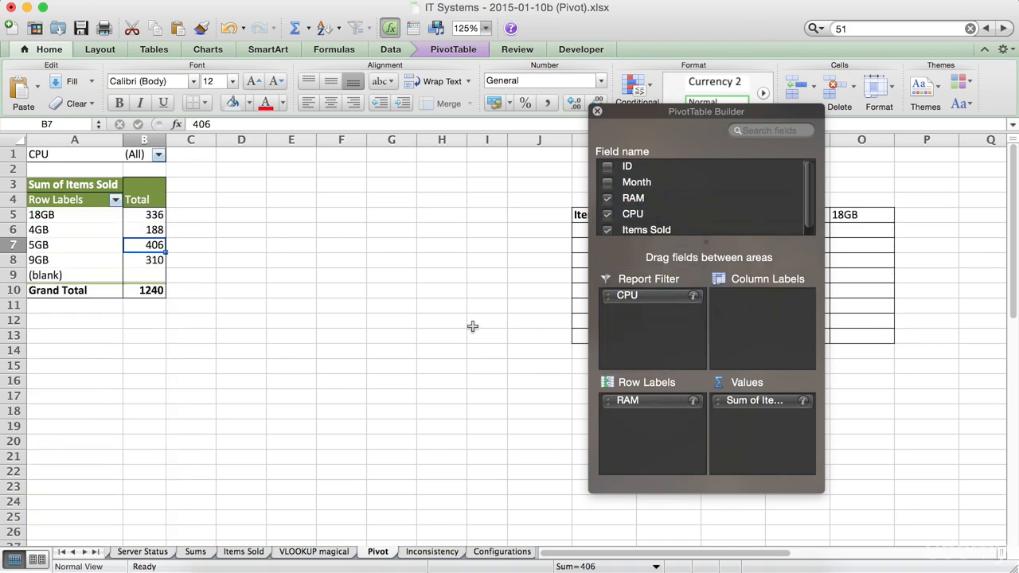
{"action": "left_click", "coordinate": [473, 325]}
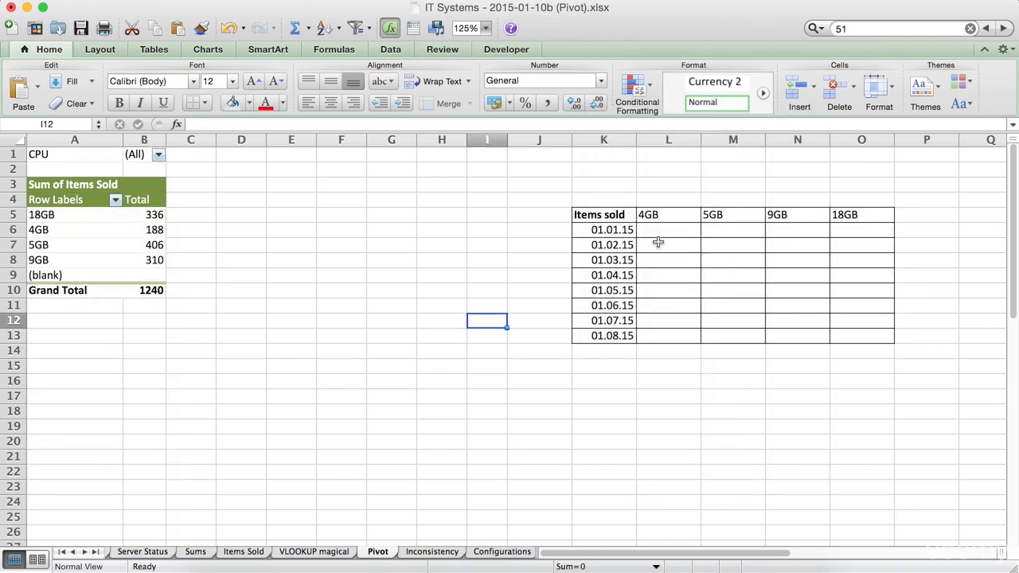
{"action": "left_click", "coordinate": [229, 27]}
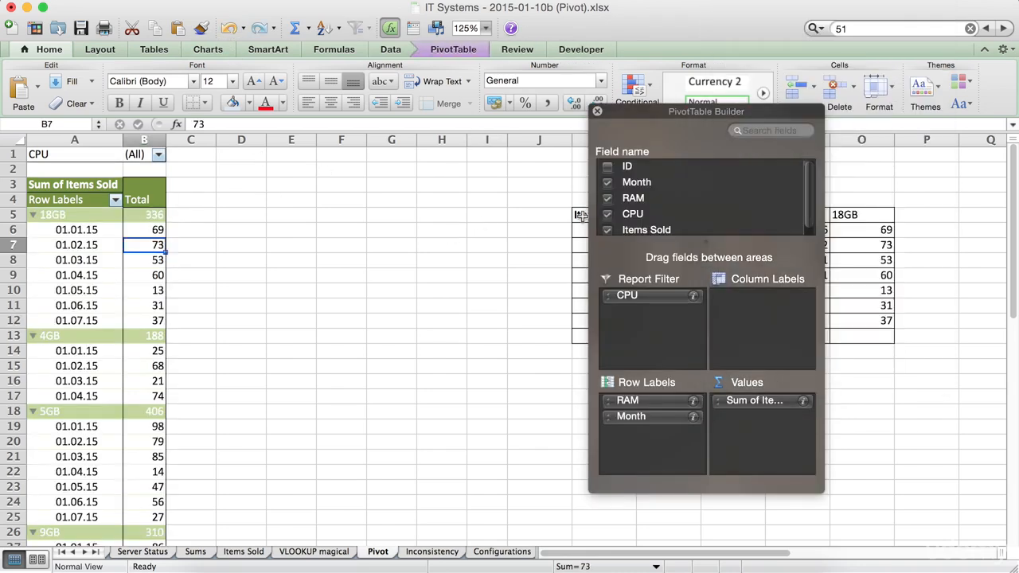
{"action": "left_click", "coordinate": [517, 260]}
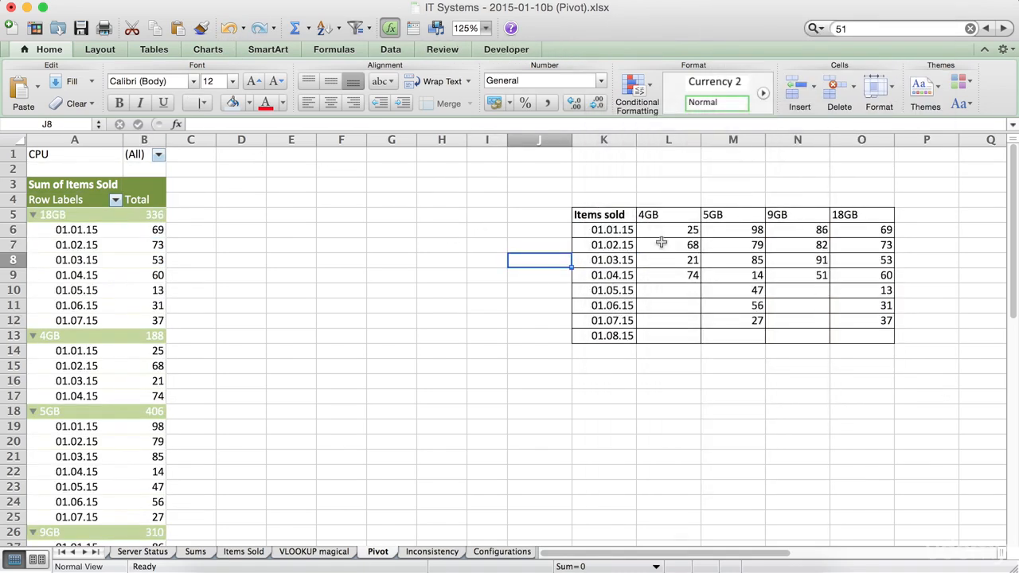
Move the CPU field from the pivot table's report filter to its column labels
{"action": "left_click", "coordinate": [661, 243]}
{"action": "left_click", "coordinate": [77, 276]}
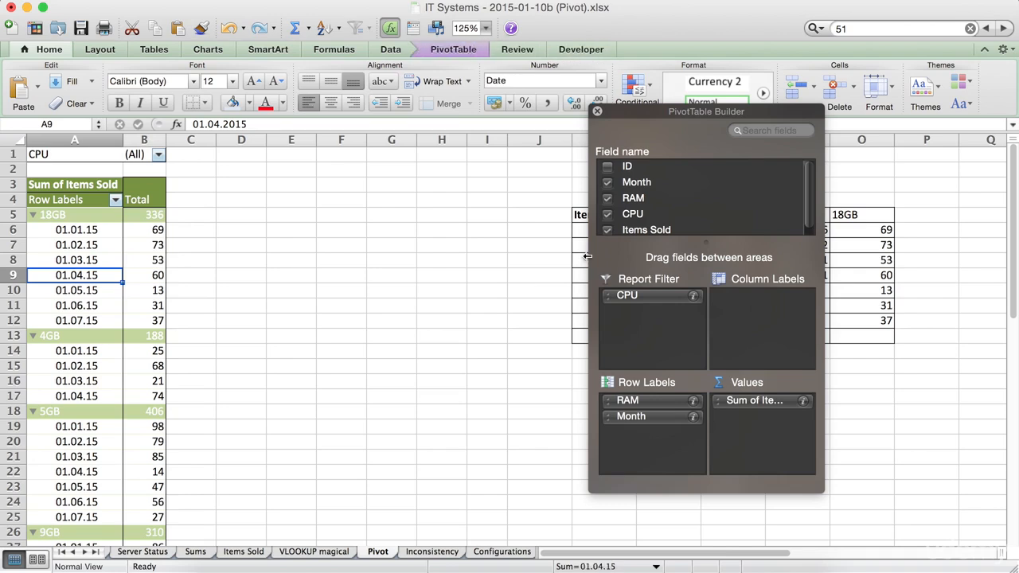
{"action": "left_click_drag", "start_coordinate": [634, 216], "coordinate": [765, 308]}
{"action": "left_click", "coordinate": [530, 305]}
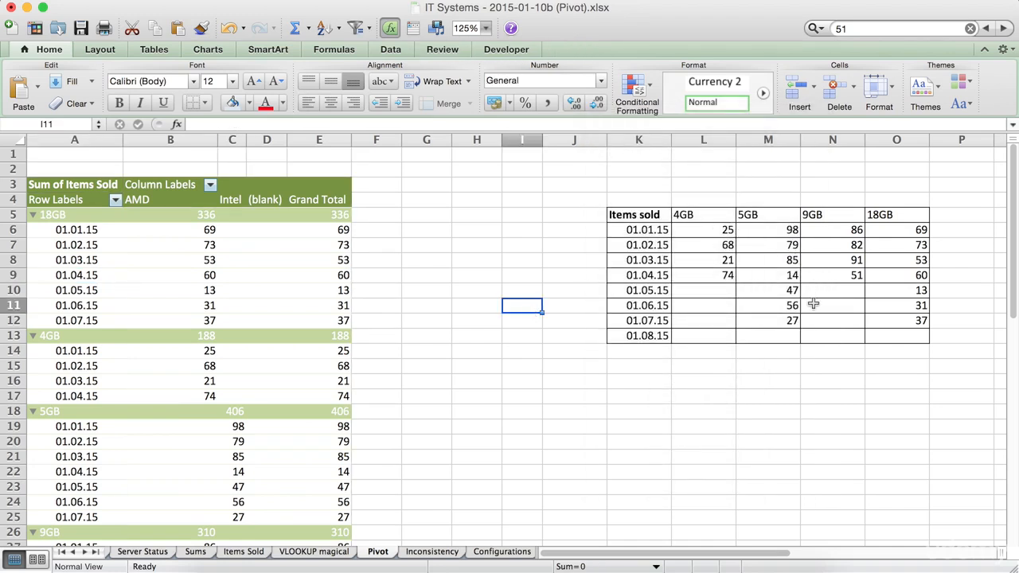
Inspect the L6 formula against the pivot table's rows and remove the CPU field from the pivot table
{"action": "left_click", "coordinate": [705, 236]}
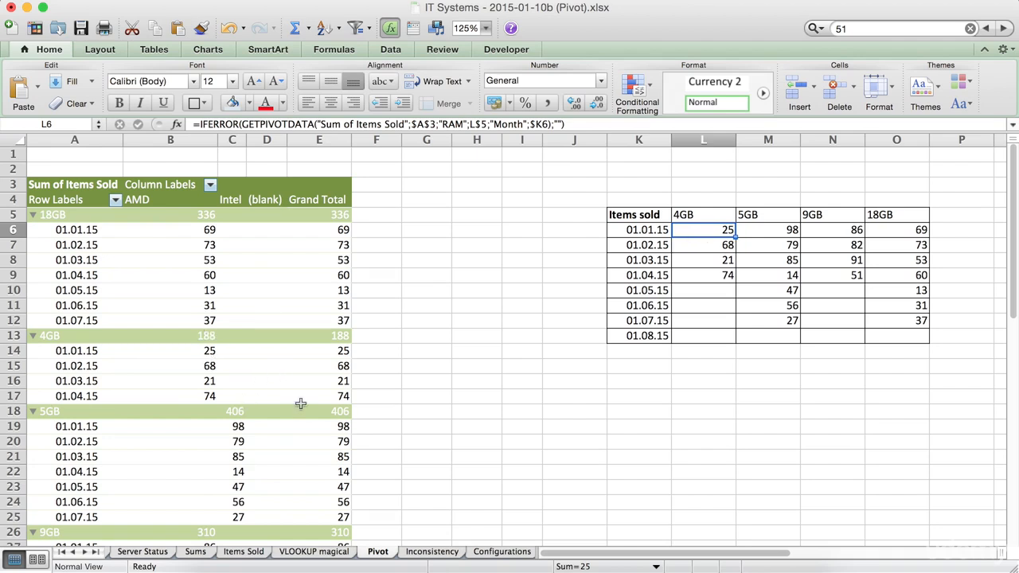
{"action": "scroll", "coordinate": [301, 404], "scroll_direction": "down", "scroll_amount": 4}
{"action": "scroll", "coordinate": [446, 438], "scroll_direction": "up", "scroll_amount": 3}
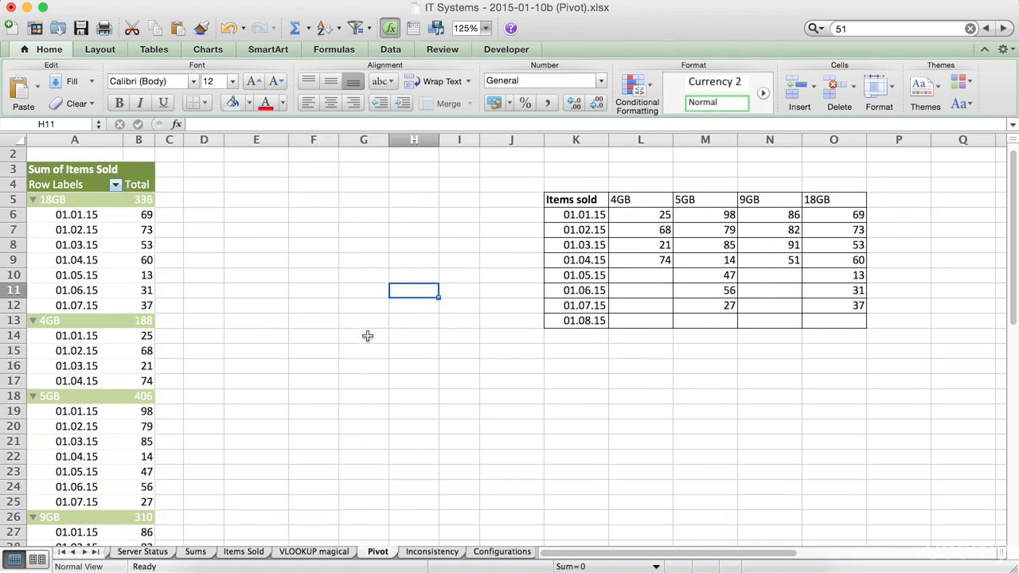
{"action": "left_click", "coordinate": [84, 339]}
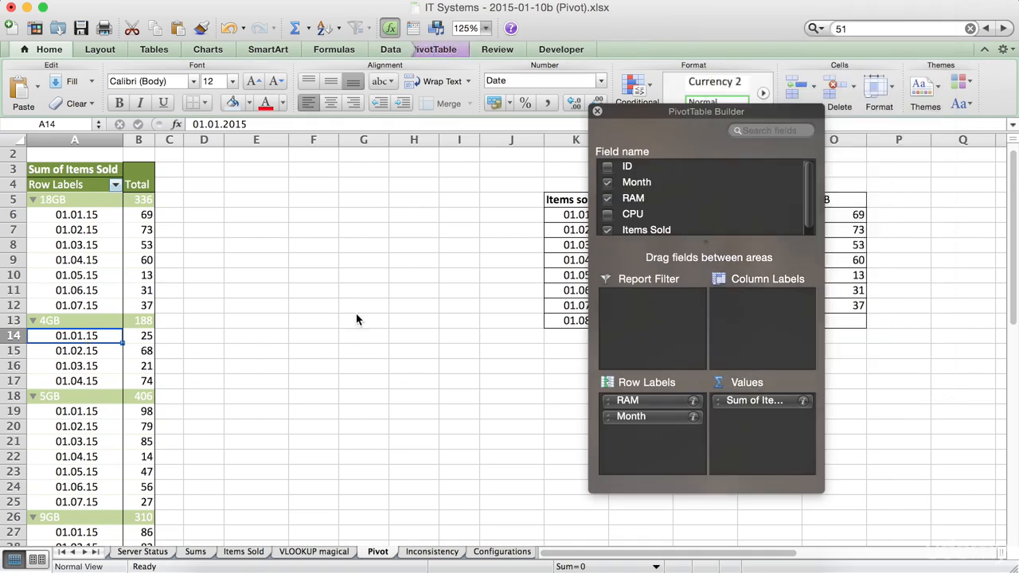
{"action": "left_click", "coordinate": [358, 319]}
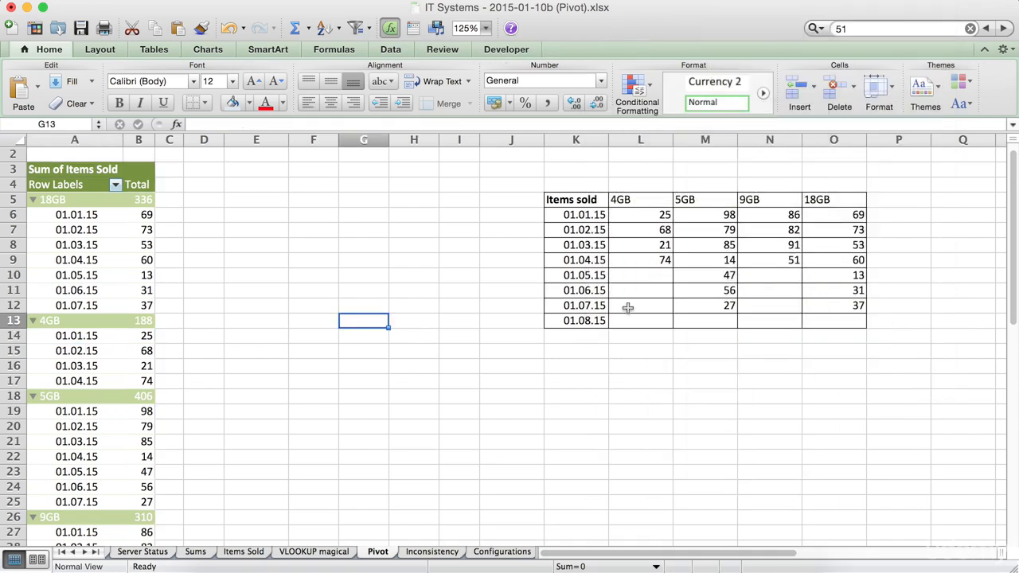